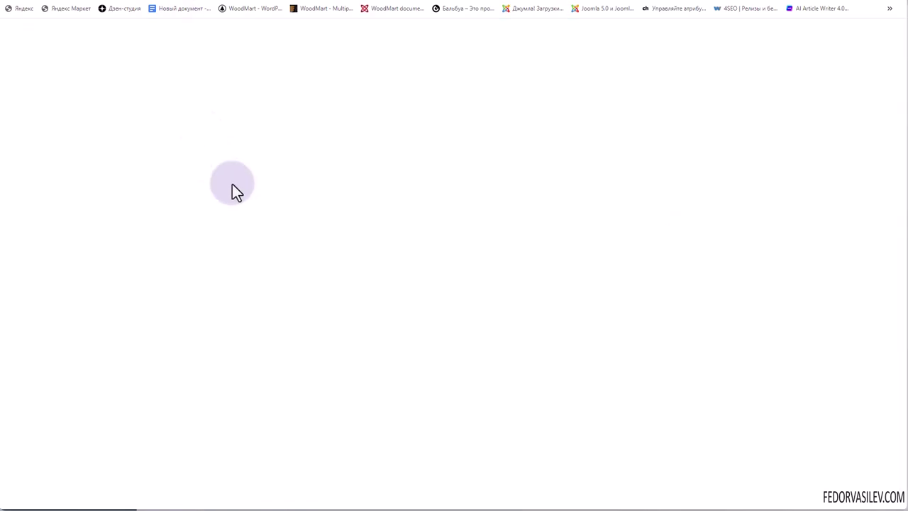
Examine the DJ-HelpfulArticles demo article and the question «Была ли эта статья полезна?» beneath it
scroll(227, 199, "down", 3)
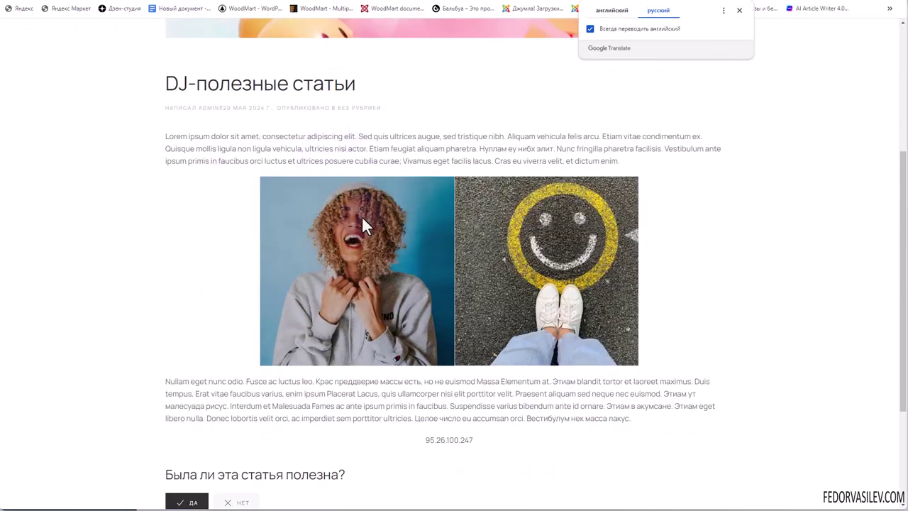
scroll(333, 242, "up", 4)
left_click(826, 254)
scroll(458, 228, "down", 5)
scroll(456, 228, "down", 1)
left_click_drag(173, 305, 299, 340)
left_click(302, 343)
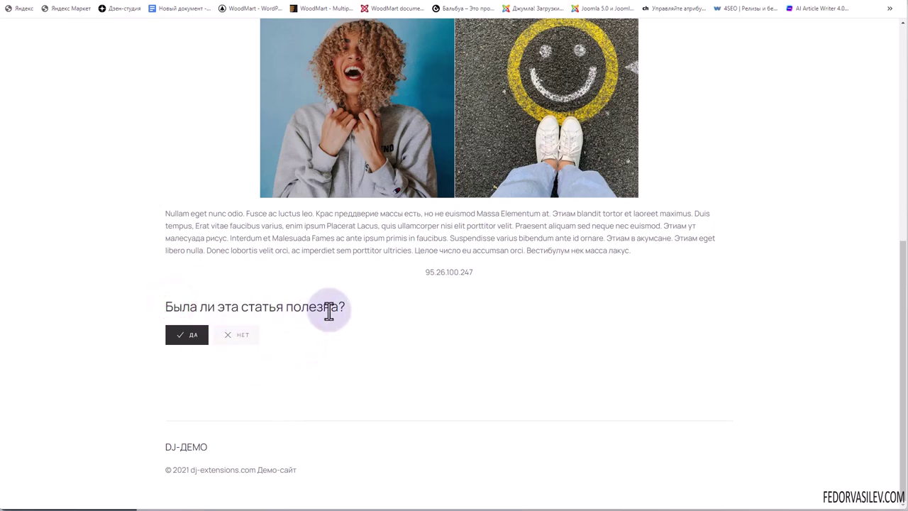
scroll(329, 312, "up", 5)
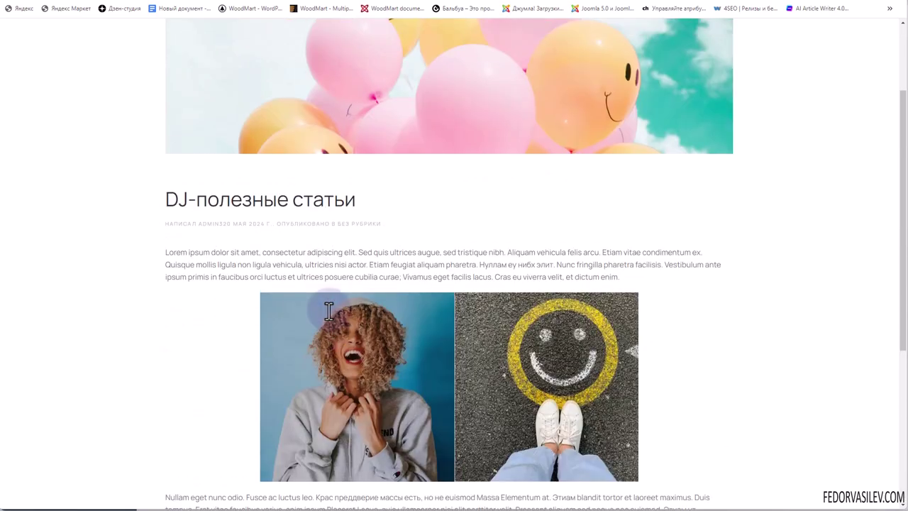
scroll(330, 305, "down", 5)
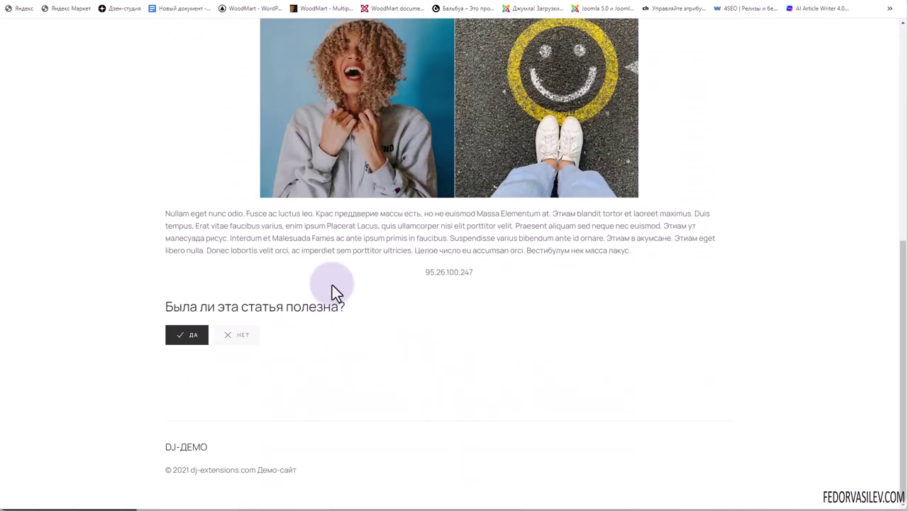
Rate the demo article as helpful, submit the not-helpful comment "dsfdf", and close the feedback form
left_click(181, 339)
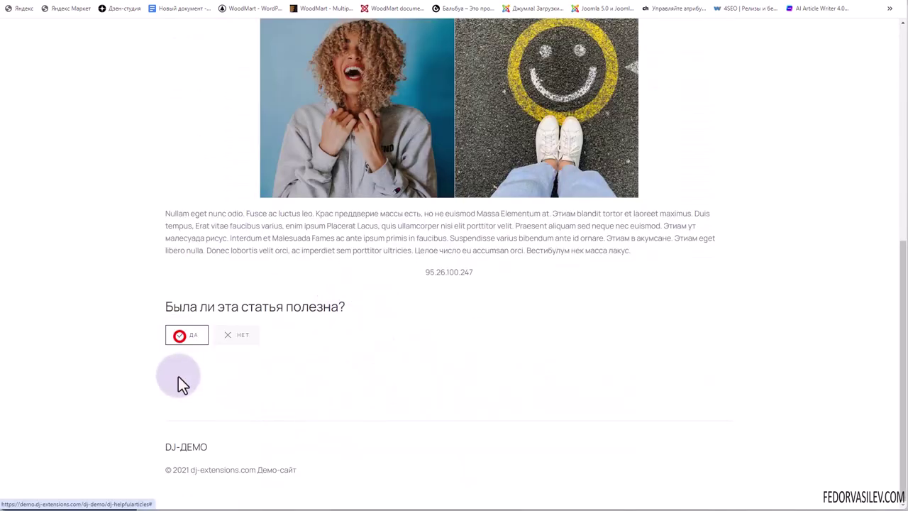
left_click(236, 335)
left_click(367, 131)
type("dsfdf")
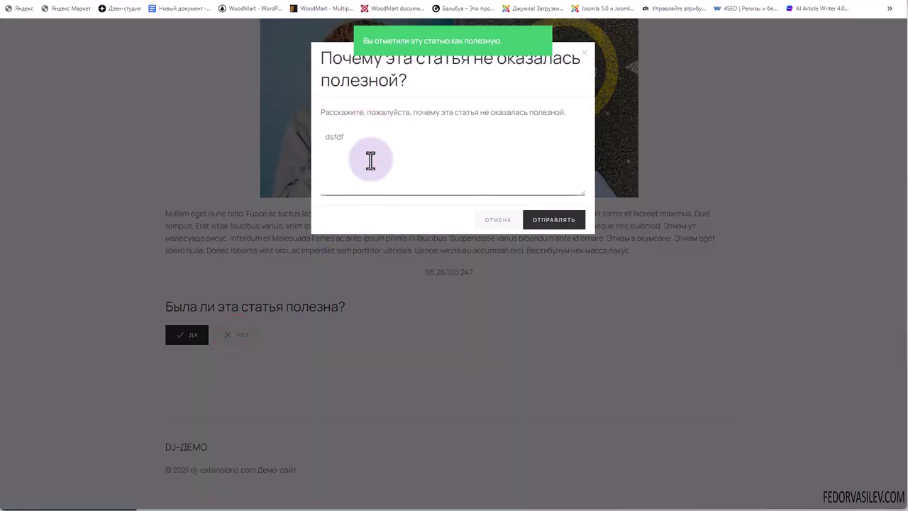
left_click(557, 226)
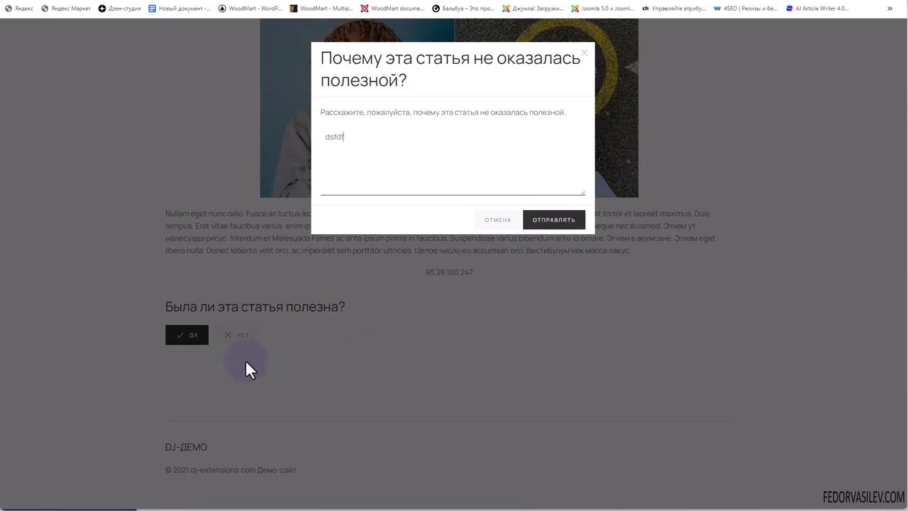
left_click(585, 55)
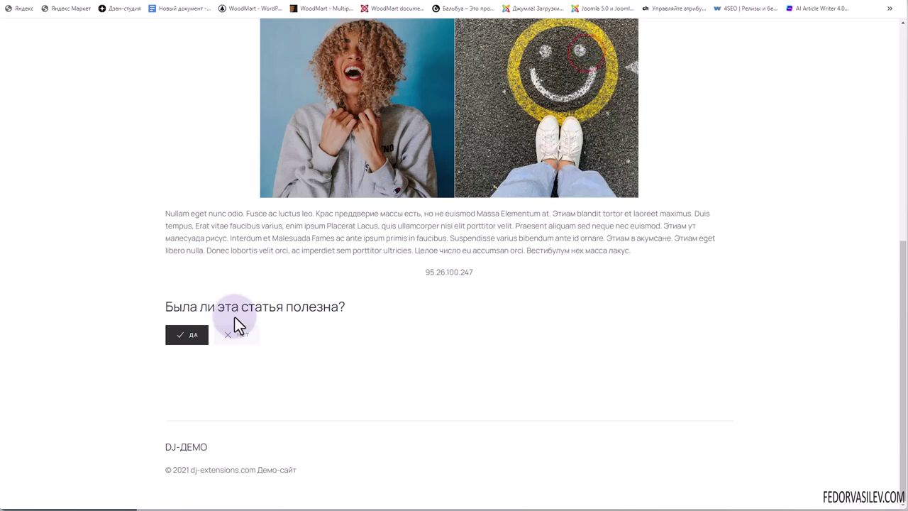
scroll(260, 304, "up", 5)
scroll(170, 191, "down", 3)
scroll(170, 192, "down", 1)
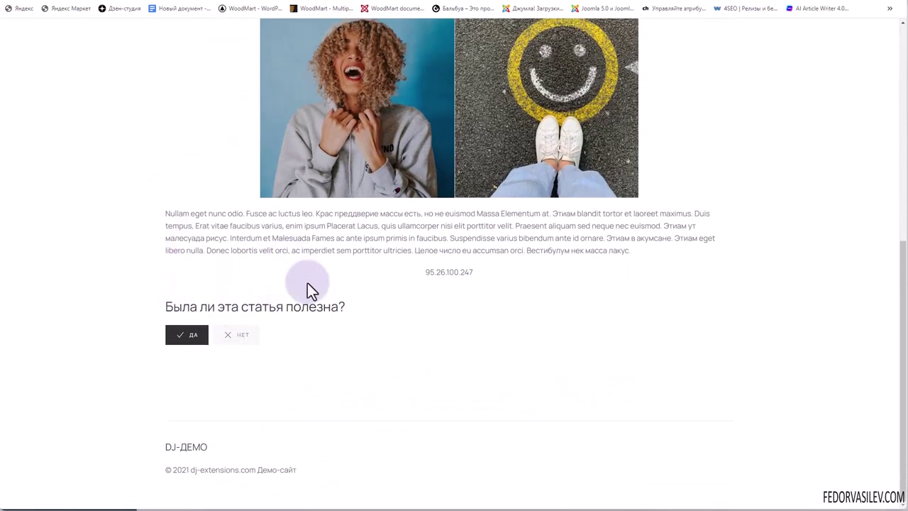
left_click_drag(350, 308, 149, 308)
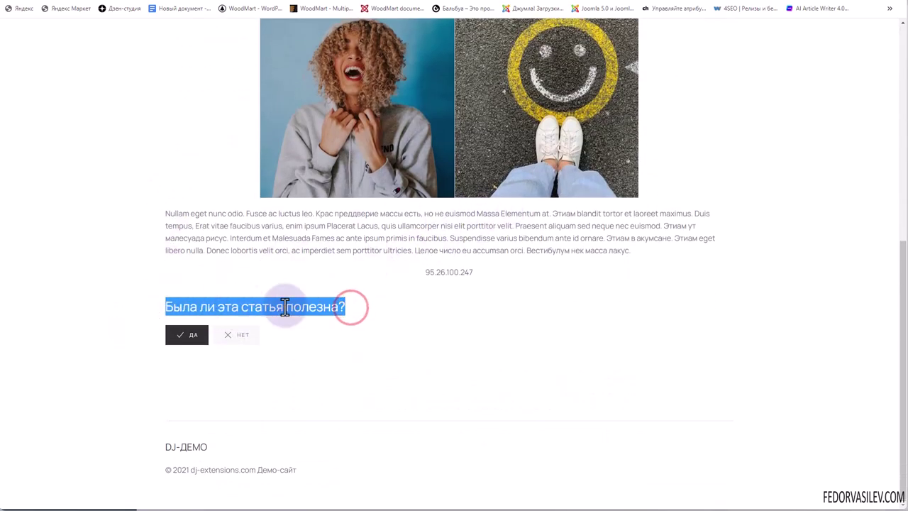
Switch to the Joomla administration site and open extension installation from the JED catalogue
key("ctrl+Tab")
scroll(278, 237, "up", 1)
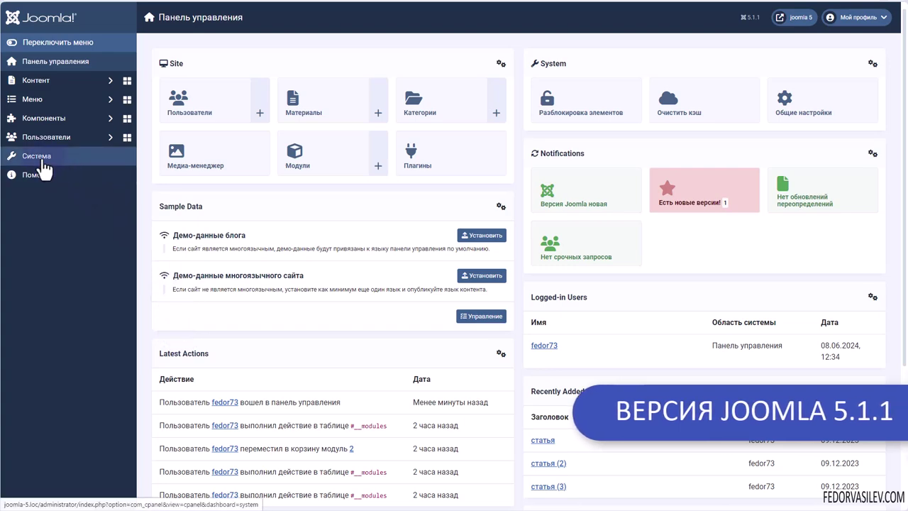
left_click(41, 158)
left_click(184, 134)
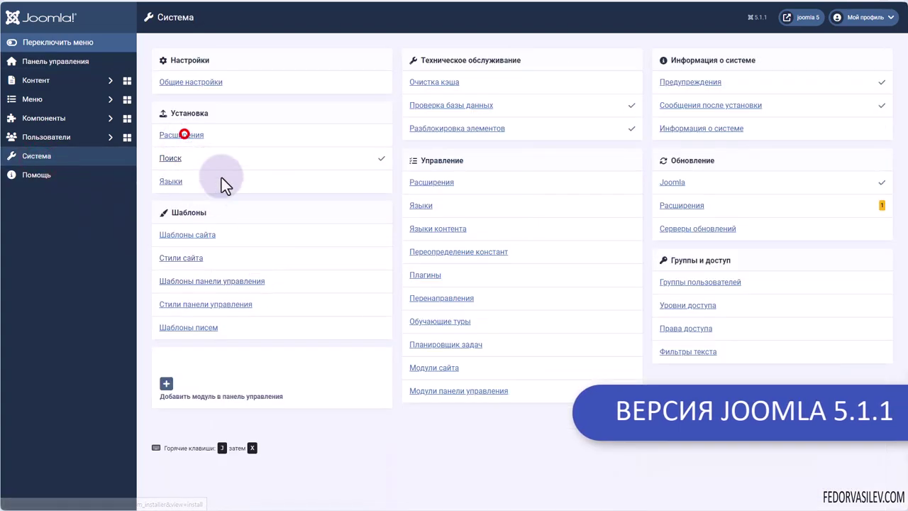
left_click(464, 81)
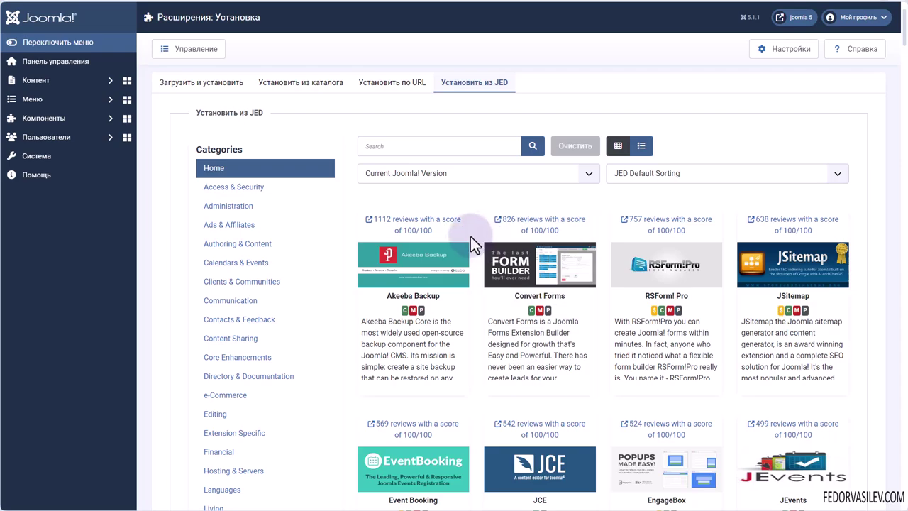
Search the JED catalogue for DJ-HelpfulArticles
left_click(376, 146)
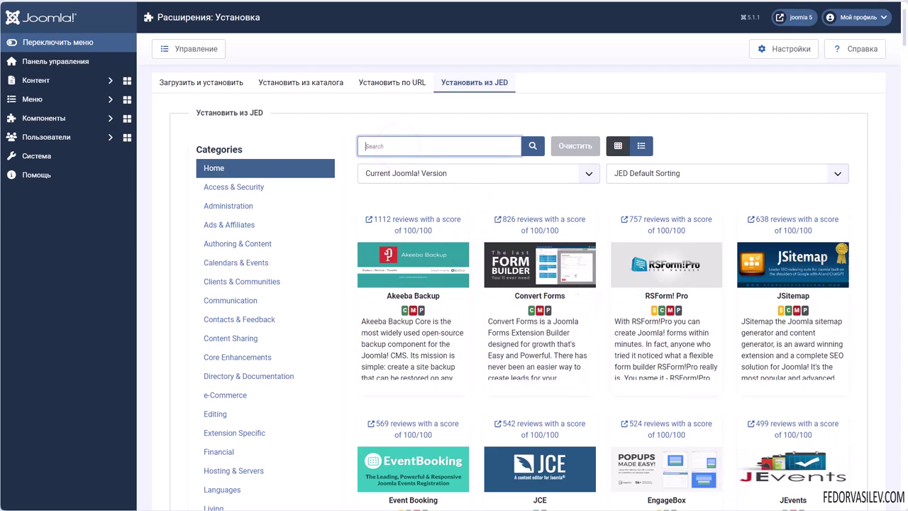
right_click(395, 145)
left_click(424, 213)
left_click(533, 146)
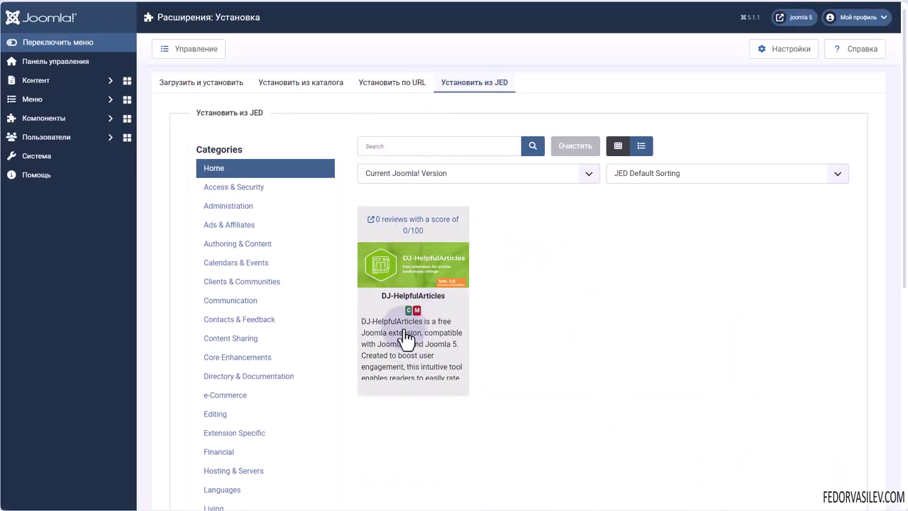
Try to install DJ-HelpfulArticles from its JED catalogue entry
left_click(393, 295)
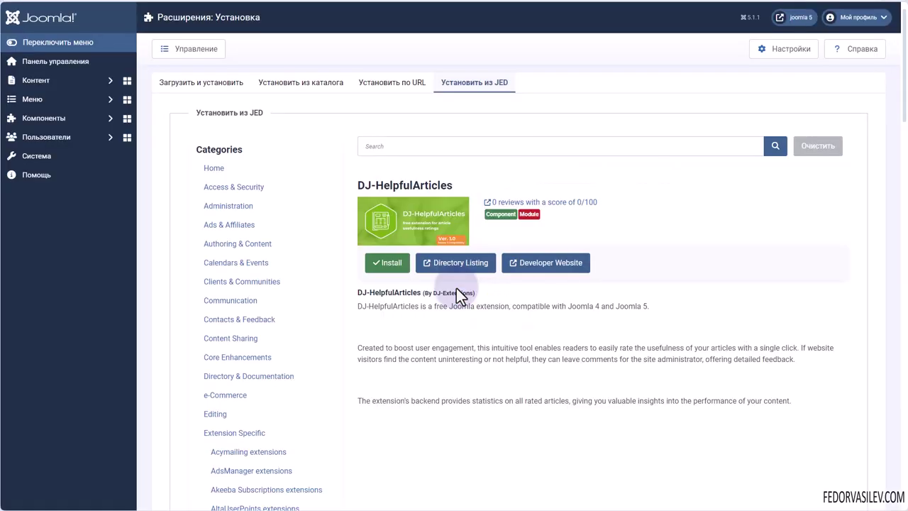
scroll(456, 290, "down", 5)
scroll(393, 273, "up", 5)
left_click(393, 273)
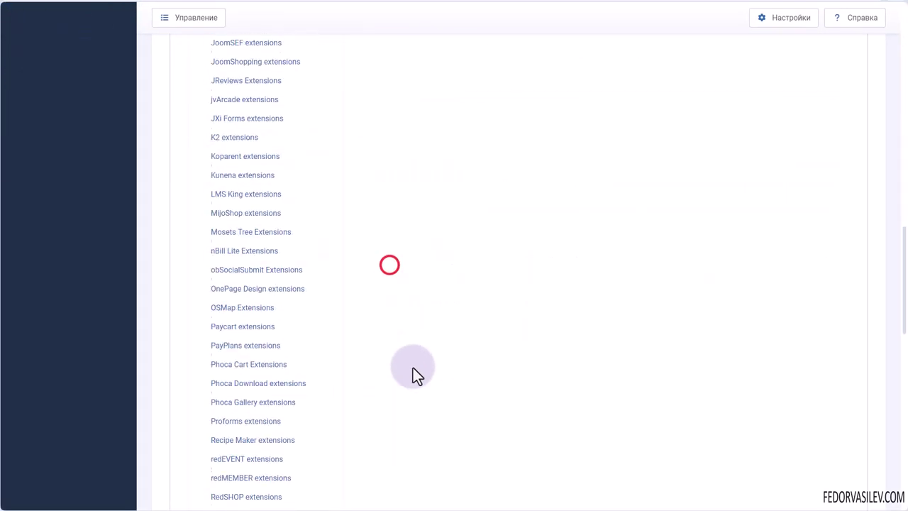
left_click(230, 435)
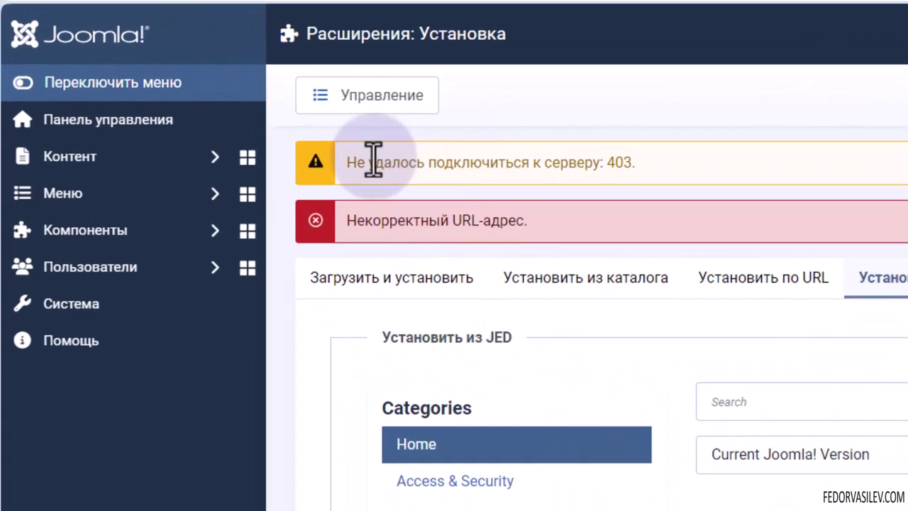
left_click_drag(183, 83, 292, 120)
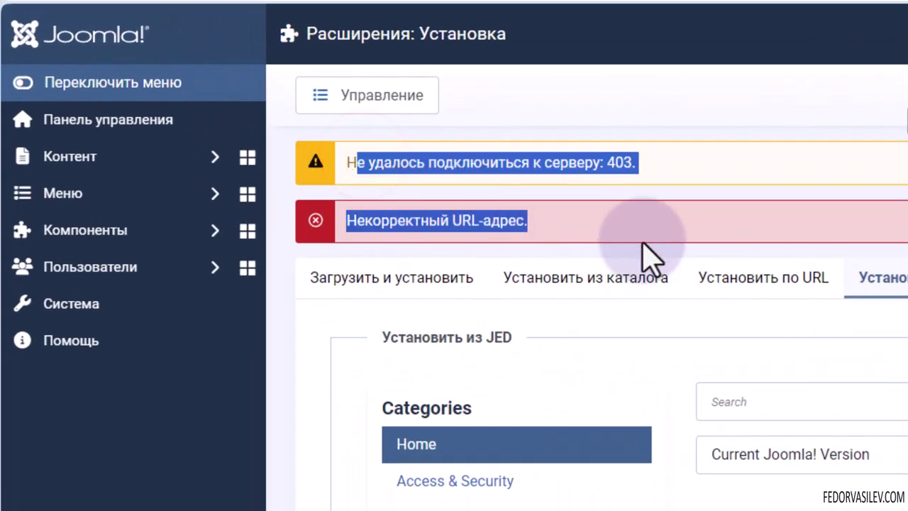
left_click(784, 226)
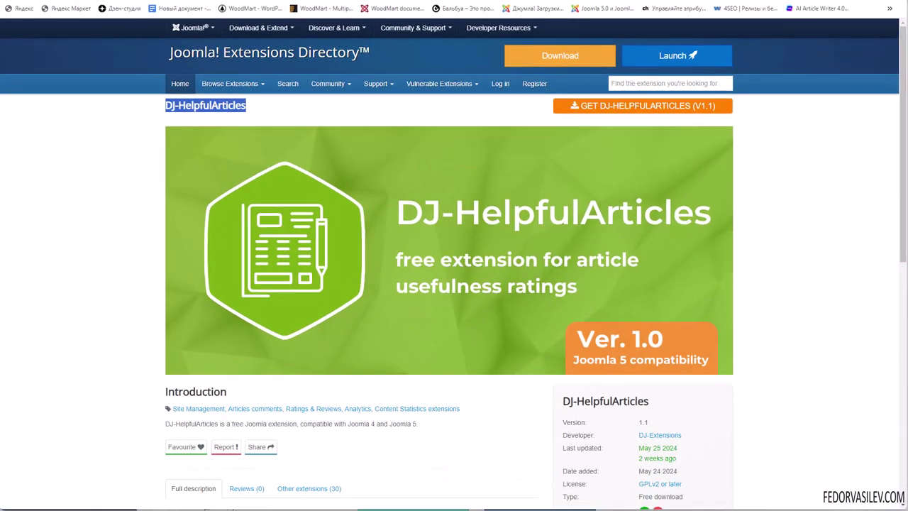
Open the developer's download page for DJ-HelpfulArticles from the Joomla Extensions Directory and view the files of release 1.1
scroll(432, 364, "down", 5)
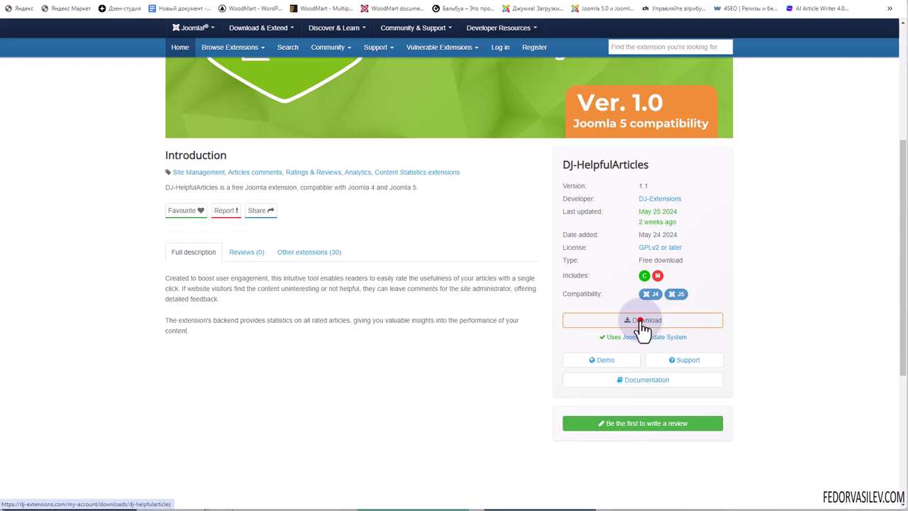
left_click(572, 323)
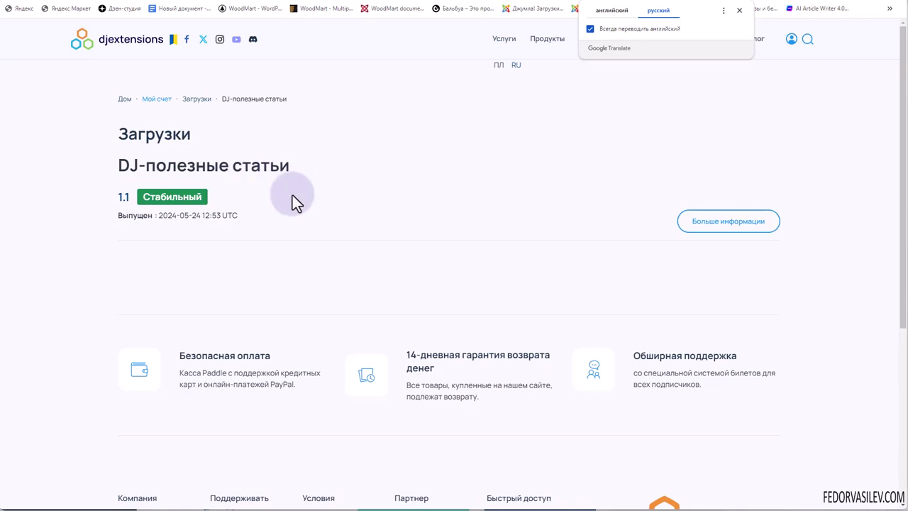
left_click(418, 188)
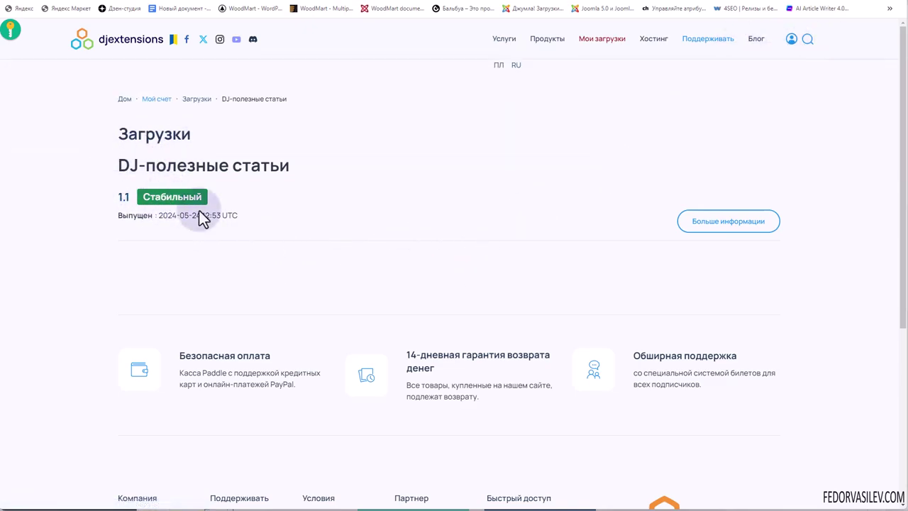
left_click(697, 225)
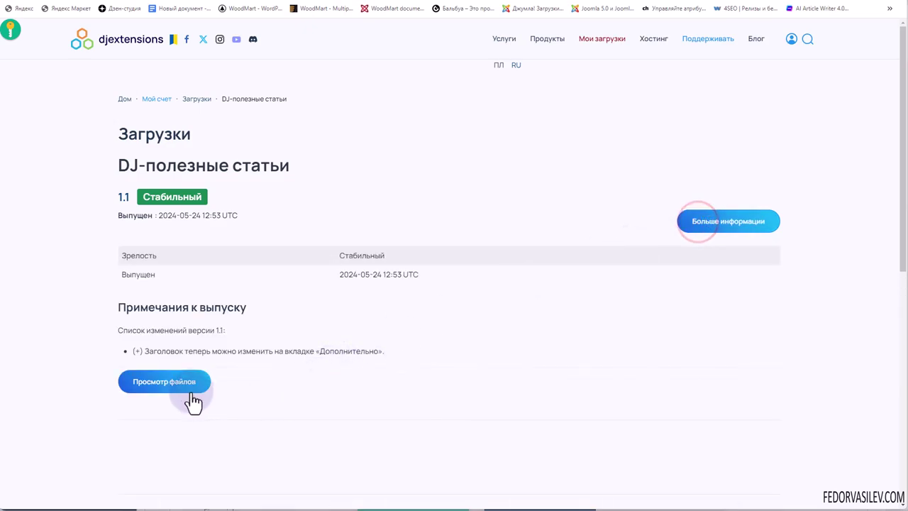
left_click(193, 394)
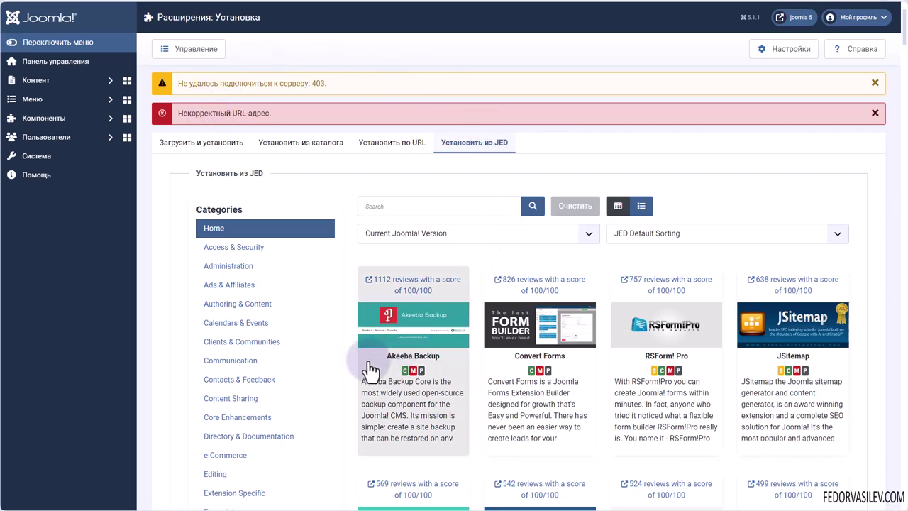
scroll(599, 242, "down", 2)
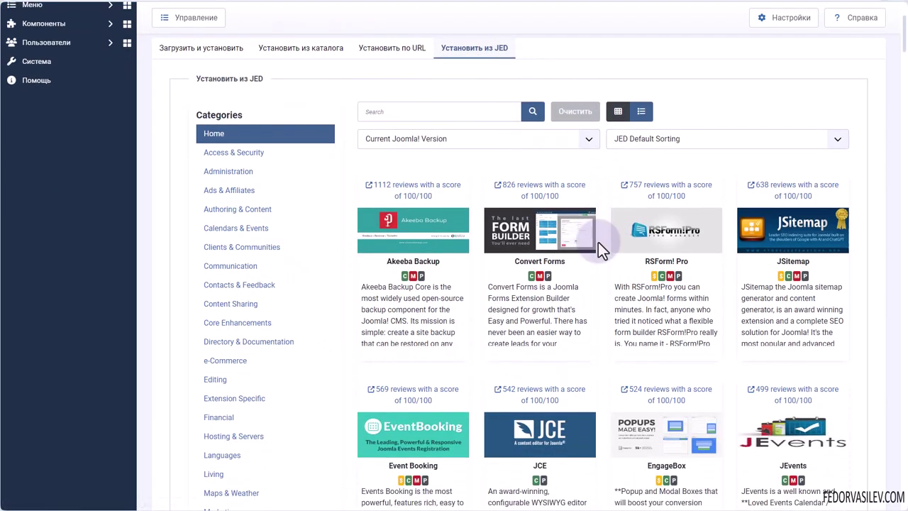
scroll(348, 203, "up", 2)
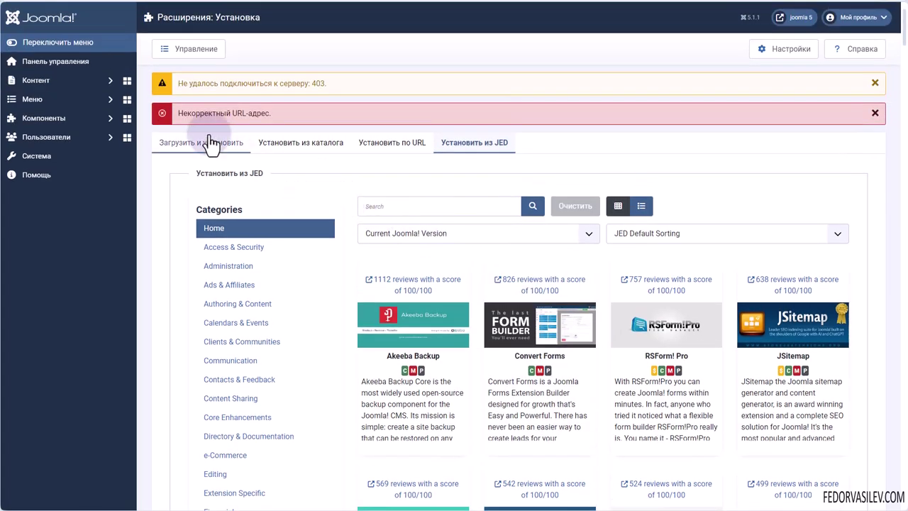
left_click_drag(175, 83, 261, 115)
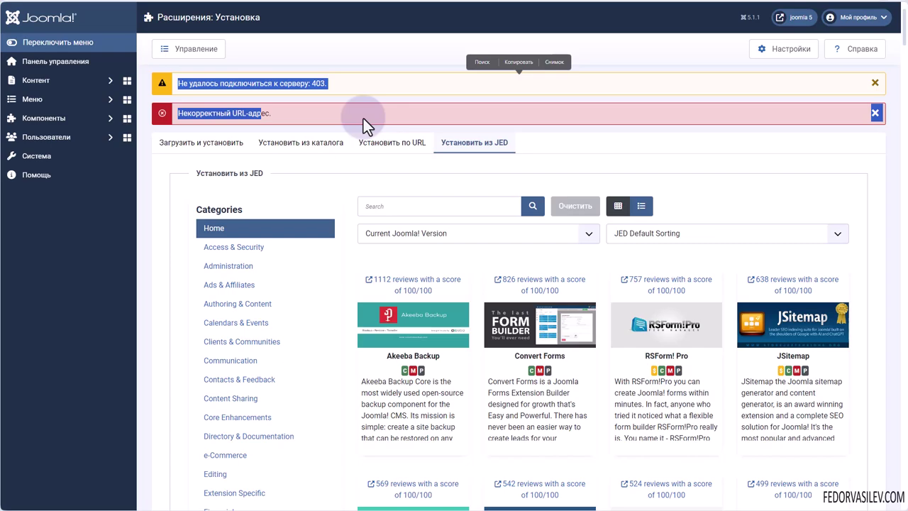
left_click_drag(292, 113, 188, 83)
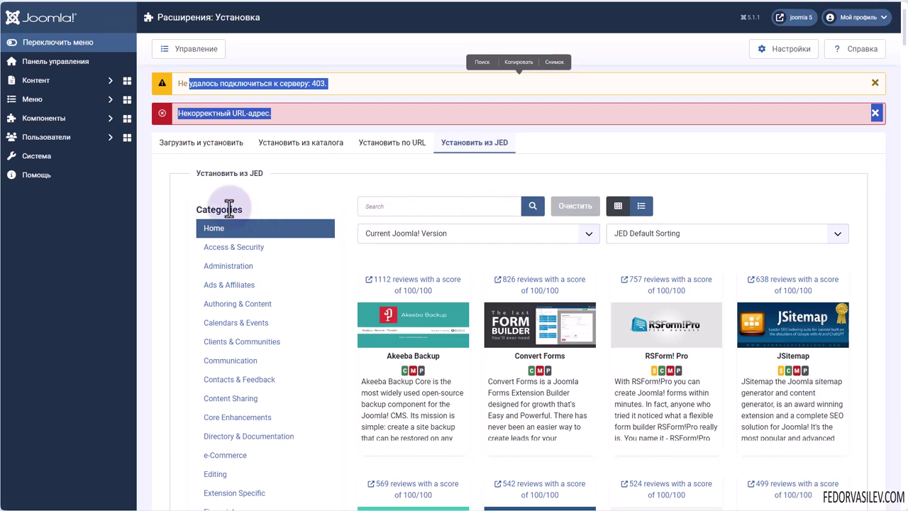
Reopen the Joomla extension installation page and choose installation by uploading a package file
left_click(53, 161)
left_click(170, 137)
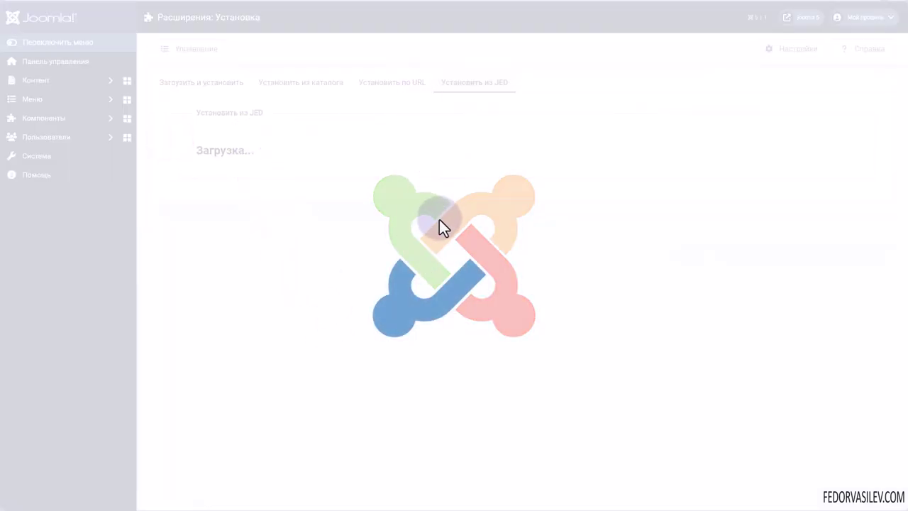
left_click(183, 83)
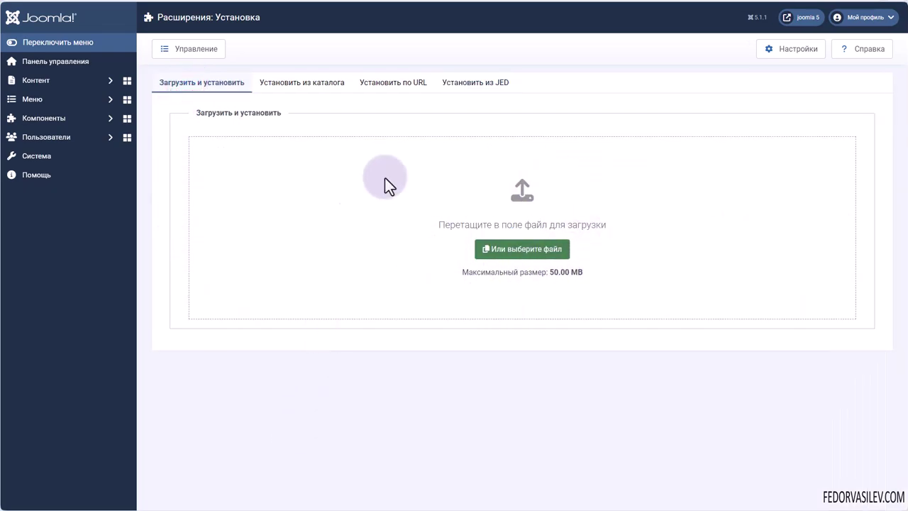
Open the Helpful articles component's overview and show the details of the article «статья»
left_click(88, 120)
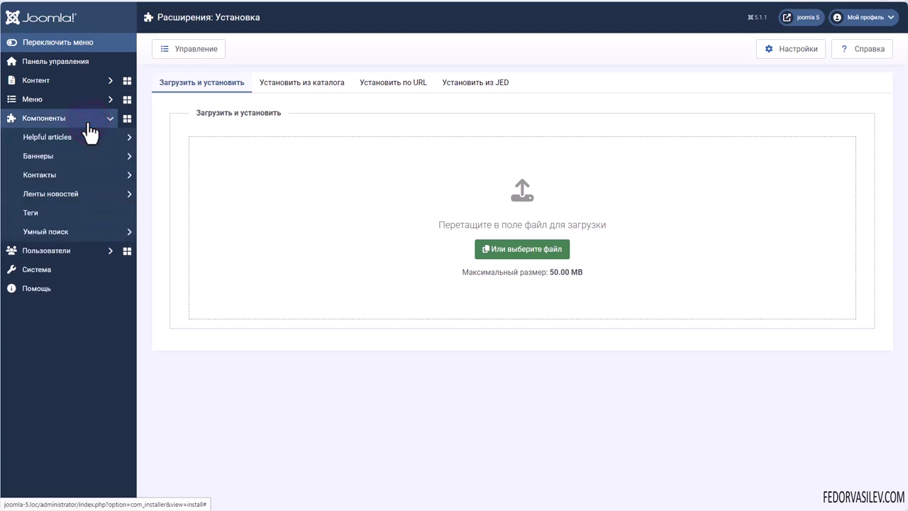
left_click(46, 136)
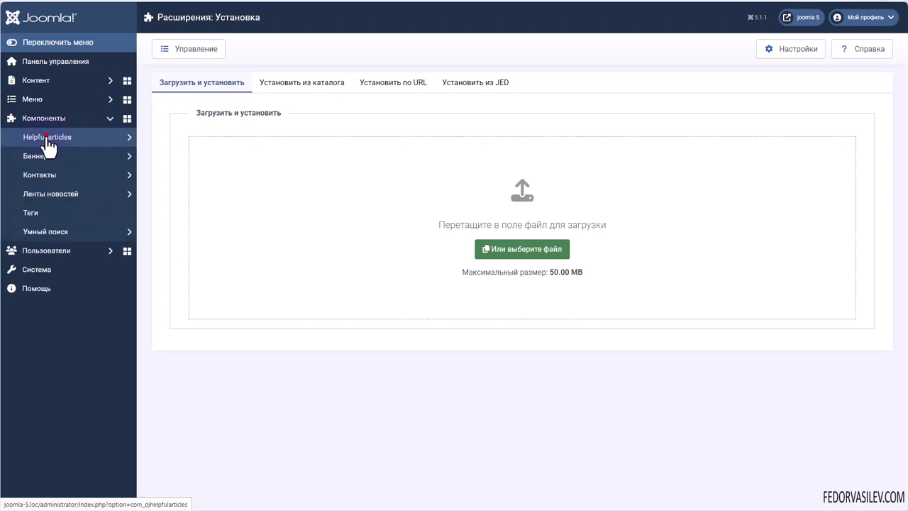
left_click(61, 157)
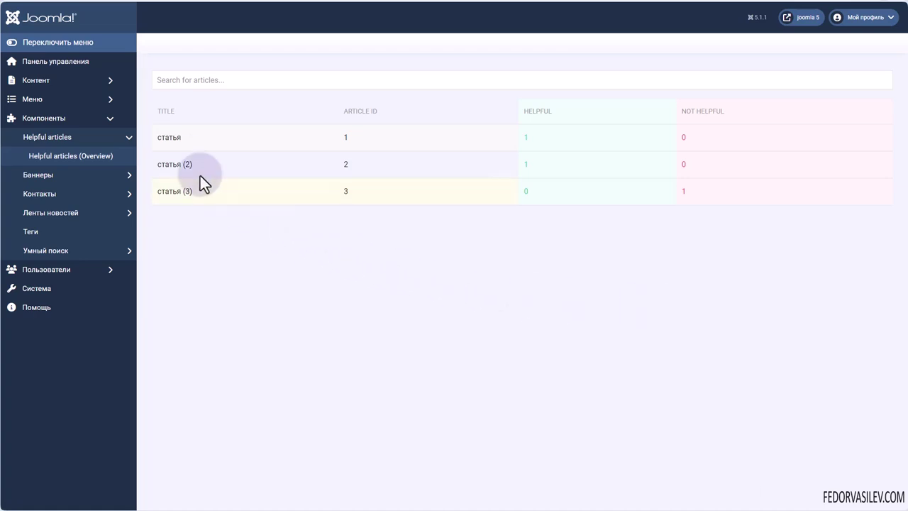
double_click(186, 140)
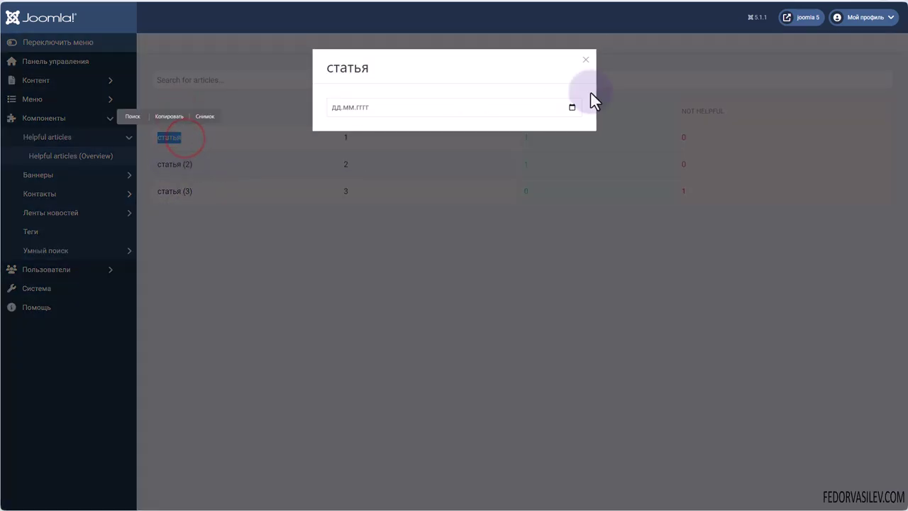
Close the details of «статья» and open those of «статья (3)» to read its not-helpful feedback comment
left_click(586, 61)
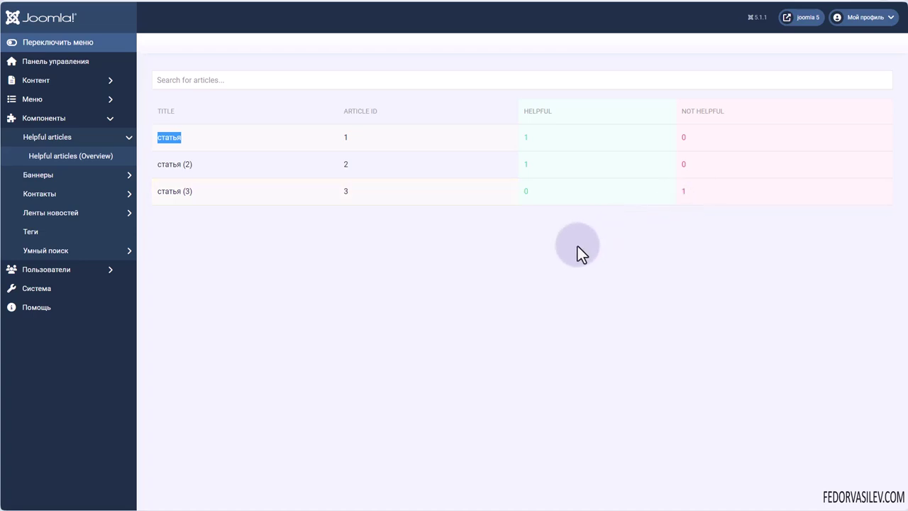
left_click(543, 194)
double_click(353, 203)
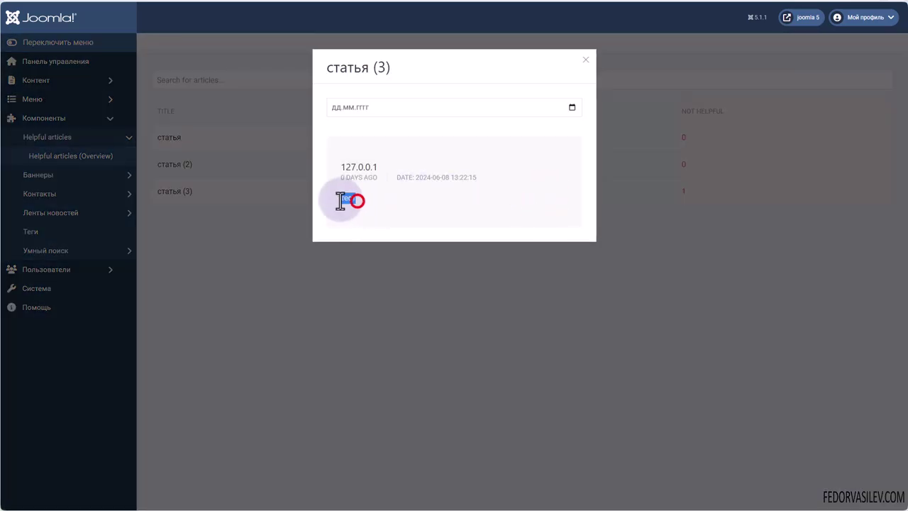
left_click(365, 211)
double_click(348, 202)
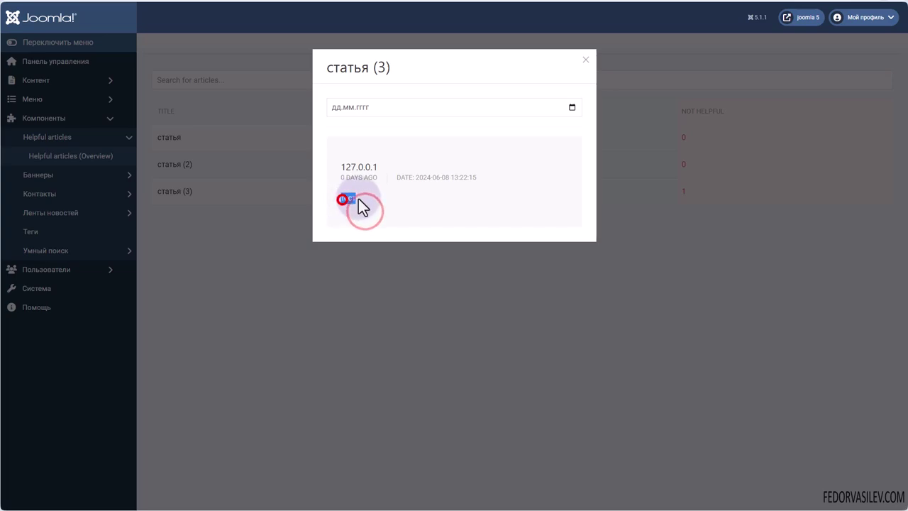
left_click(345, 203)
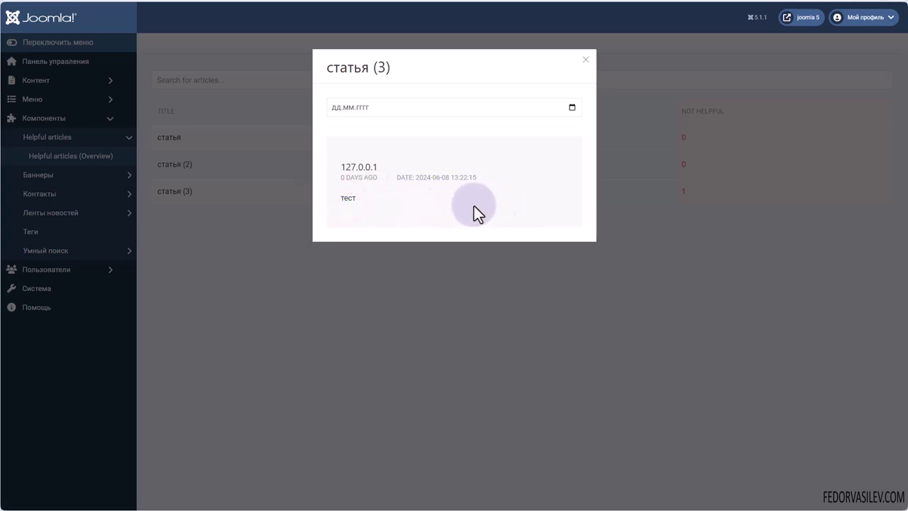
Filter the feedback of «статья (3)» by the dates 07.06.2024 and 08.06.2024, and close the article's details
left_click(572, 108)
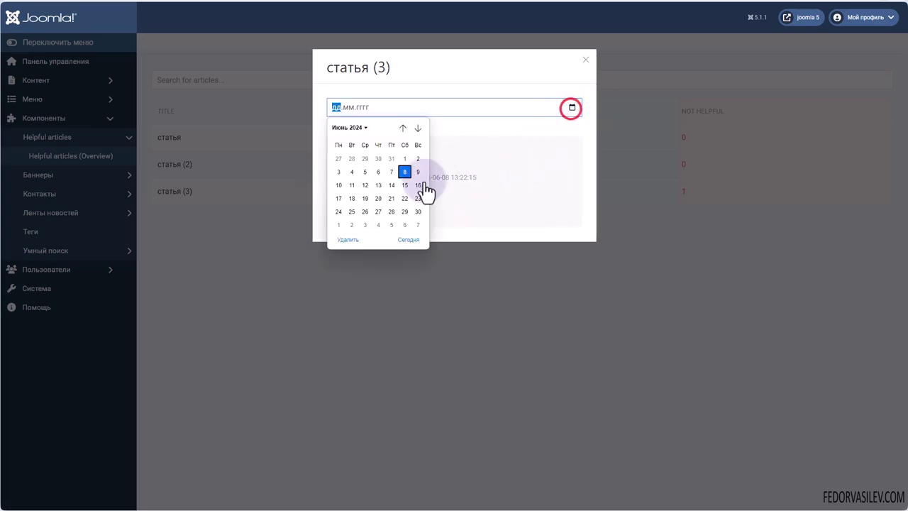
left_click(391, 172)
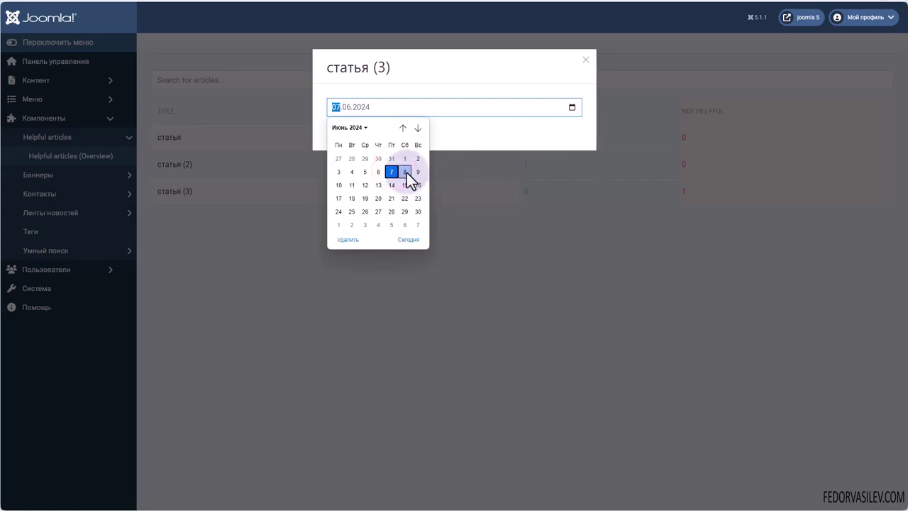
left_click(405, 172)
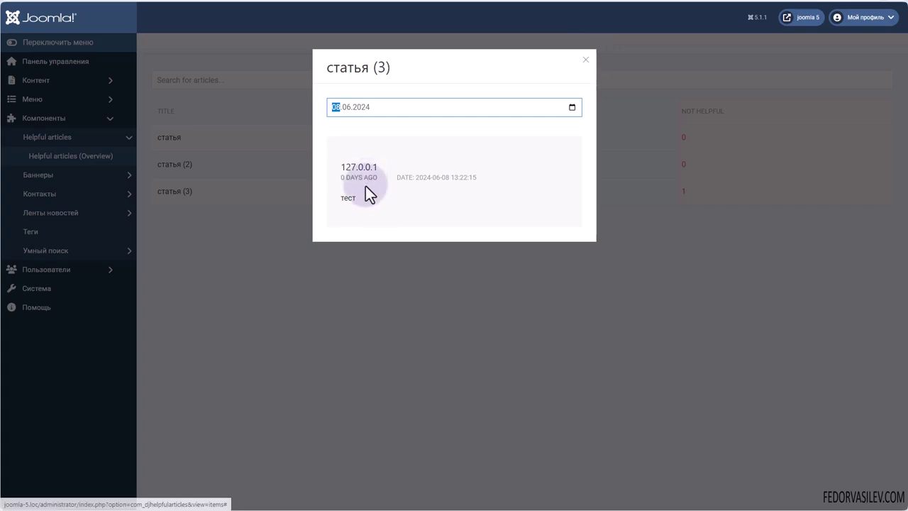
left_click(586, 63)
Search the rated articles for «ста» and clear the search
left_click(176, 73)
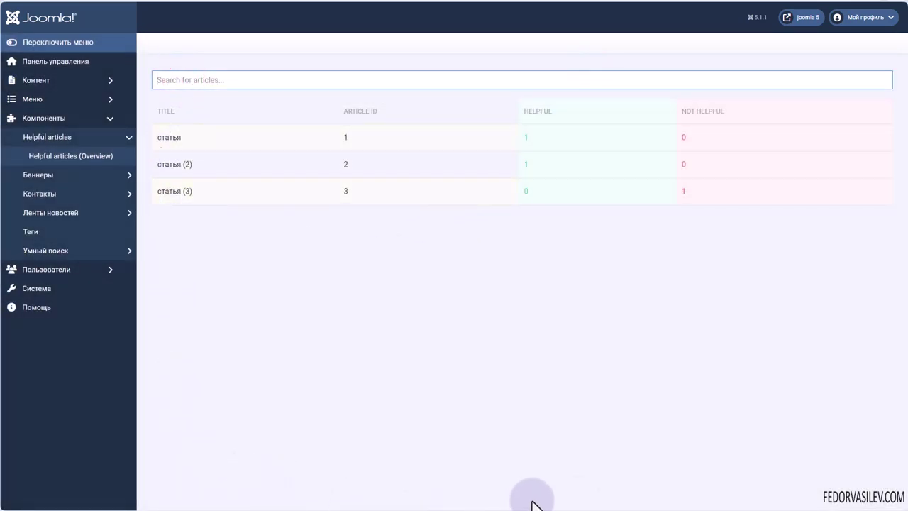
left_click(180, 82)
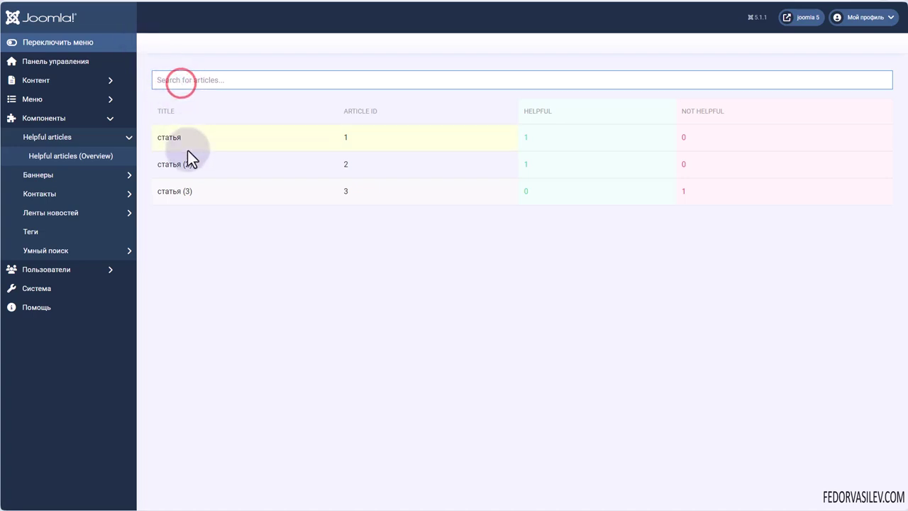
double_click(177, 137)
left_click(211, 83)
type("ста")
key("BackSpace")
left_click_drag(163, 130, 203, 234)
left_click(236, 252)
double_click(170, 81)
key("BackSpace")
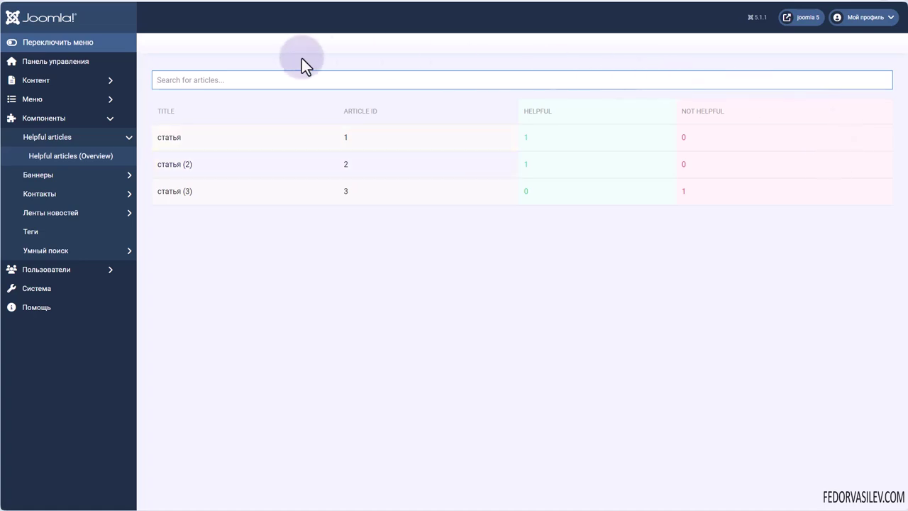
left_click(821, 92)
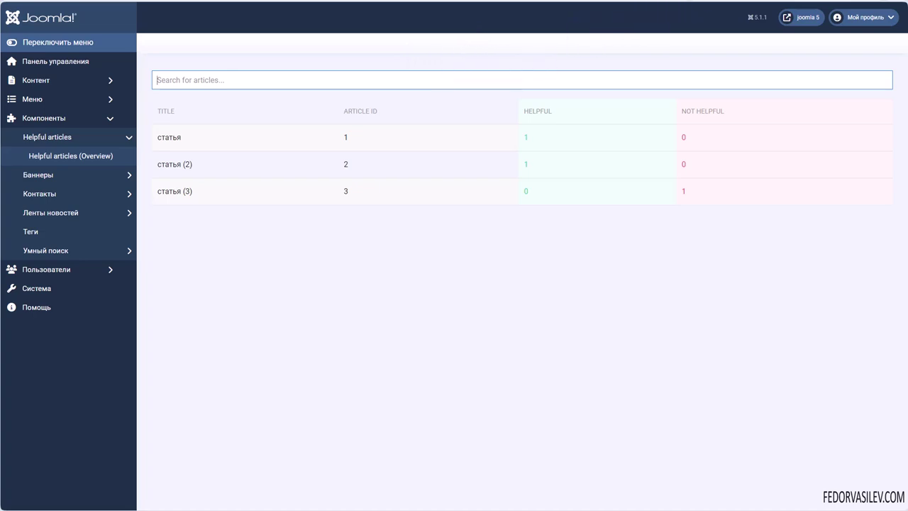
Switch to the public site and rate the article «статья (3)» as helpful
key("ctrl+shift+a")
key("Return")
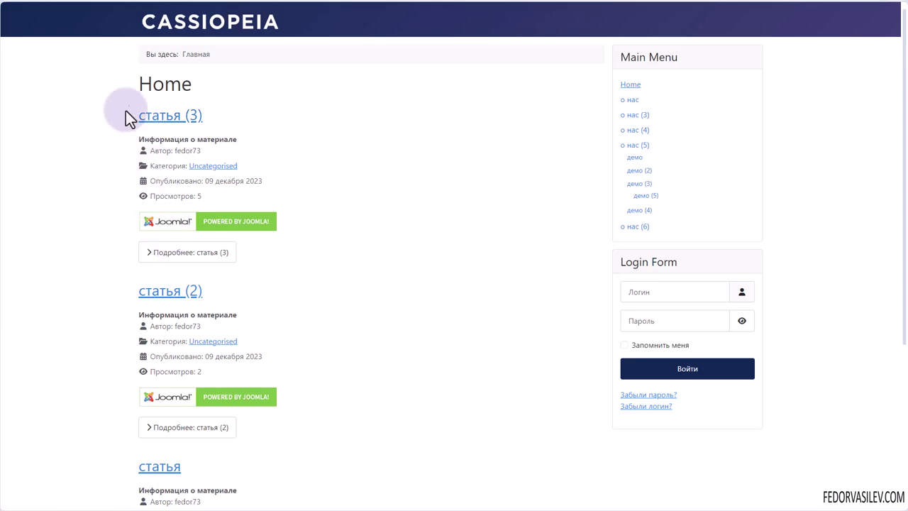
scroll(260, 390, "down", 3)
scroll(283, 351, "up", 3)
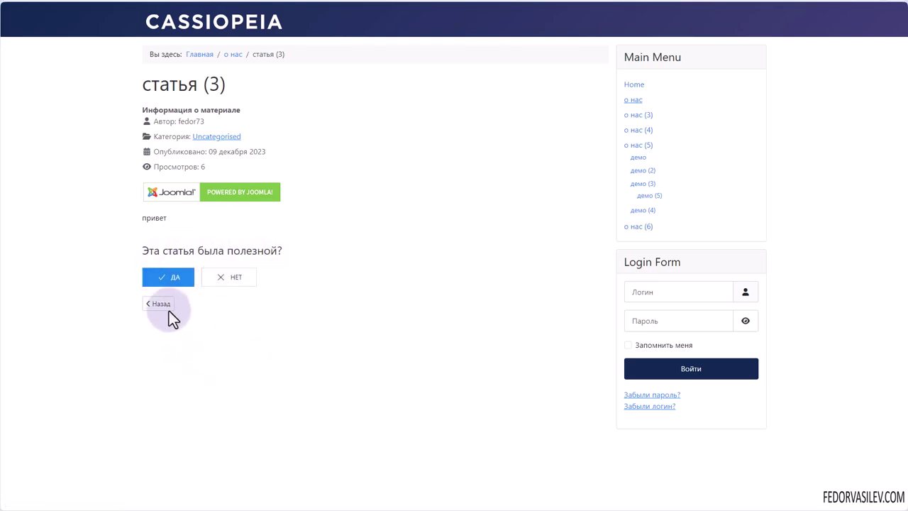
left_click(166, 278)
left_click_drag(382, 32, 522, 32)
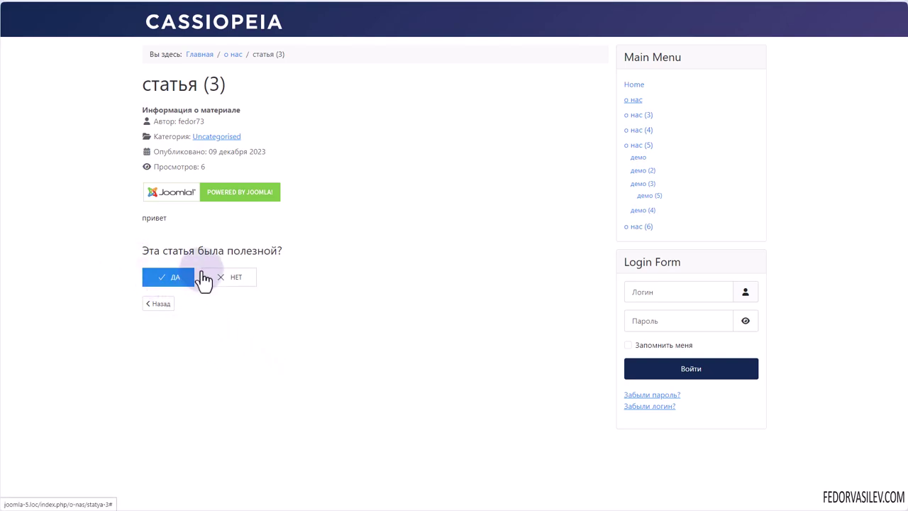
Rate «статья (3)» as not helpful, submit the reason "dsdfefdefd" and close the feedback form
left_click_drag(140, 252, 253, 278)
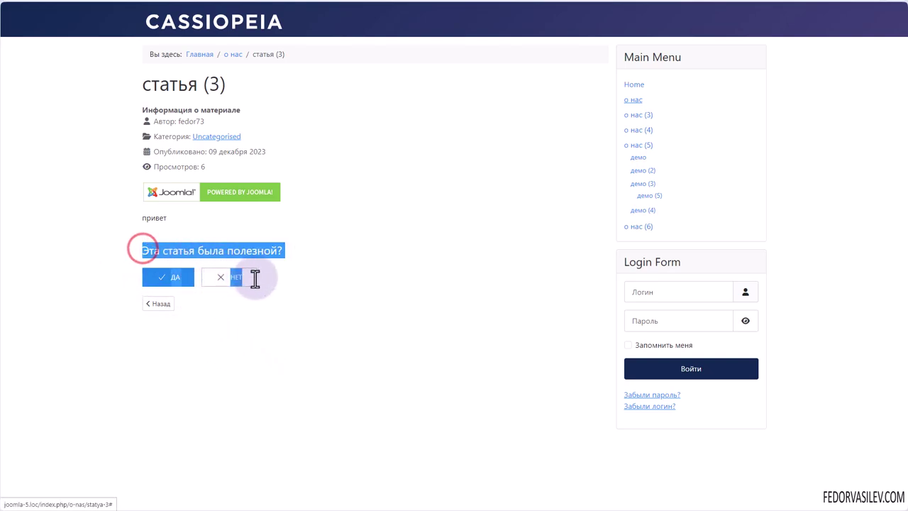
left_click(264, 325)
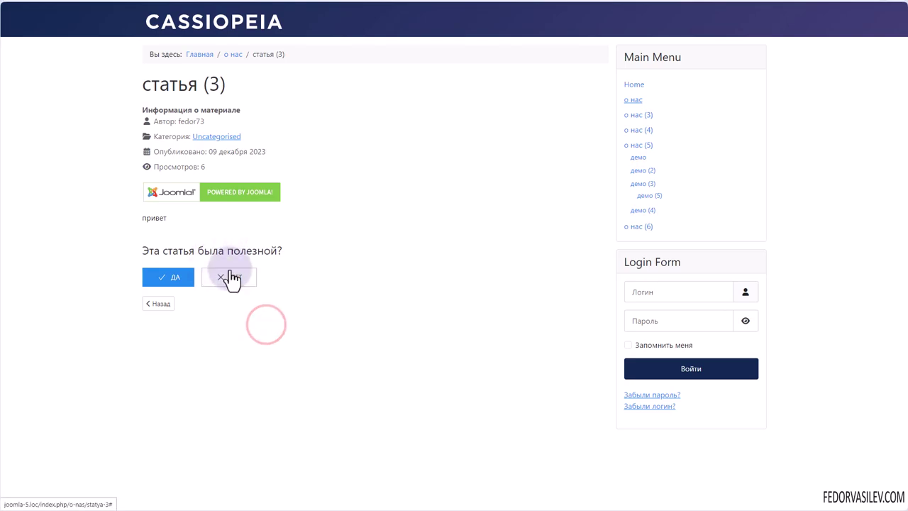
left_click(230, 277)
left_click(381, 136)
type("dsdfefdefd")
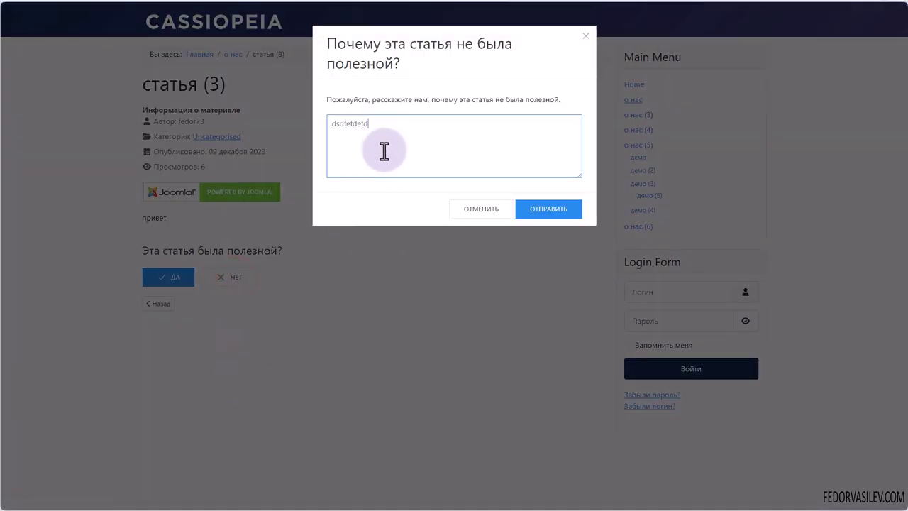
left_click(551, 213)
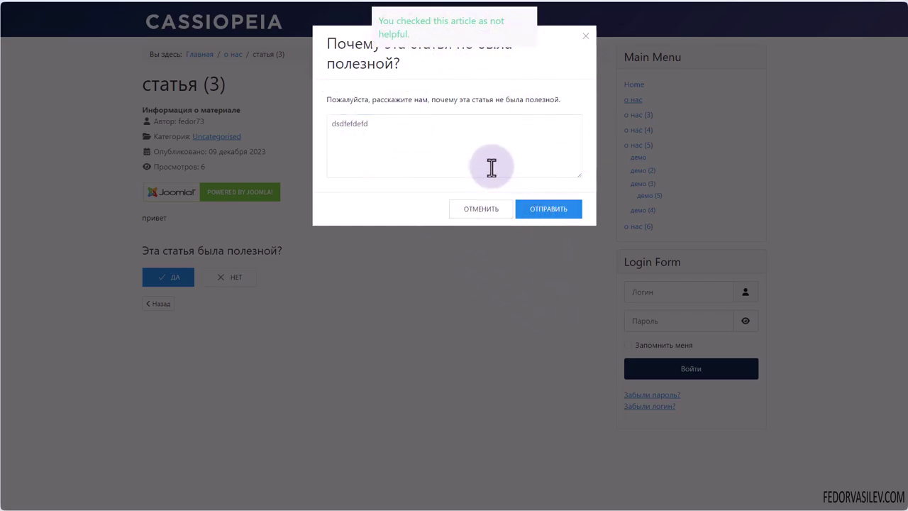
left_click(586, 36)
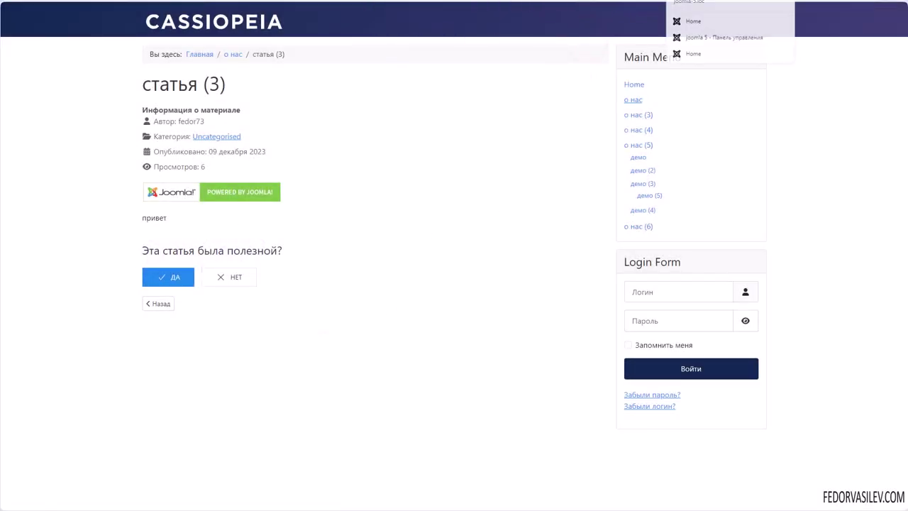
Return to the Helpful articles overview in the administration area and examine the comment and IP address recorded for «статья (3)»
left_click(723, 37)
left_click(226, 275)
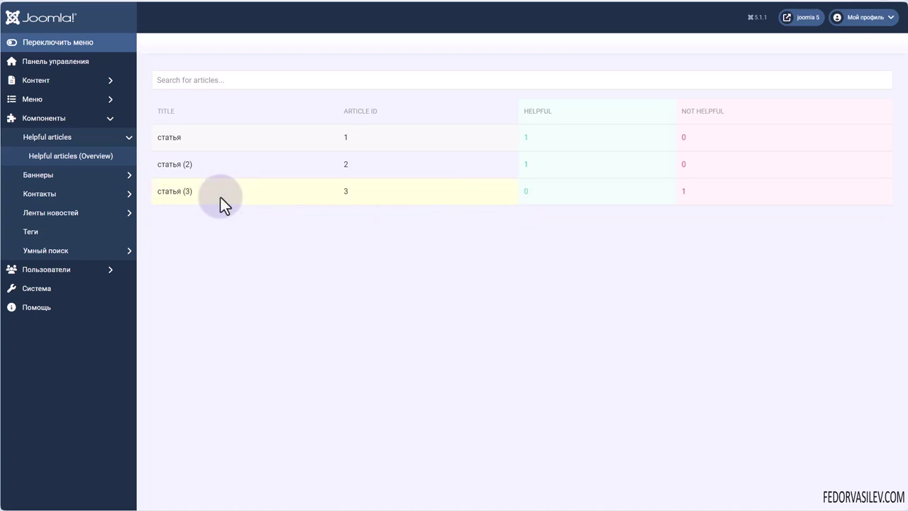
left_click(337, 139)
left_click(346, 194)
left_click(432, 189)
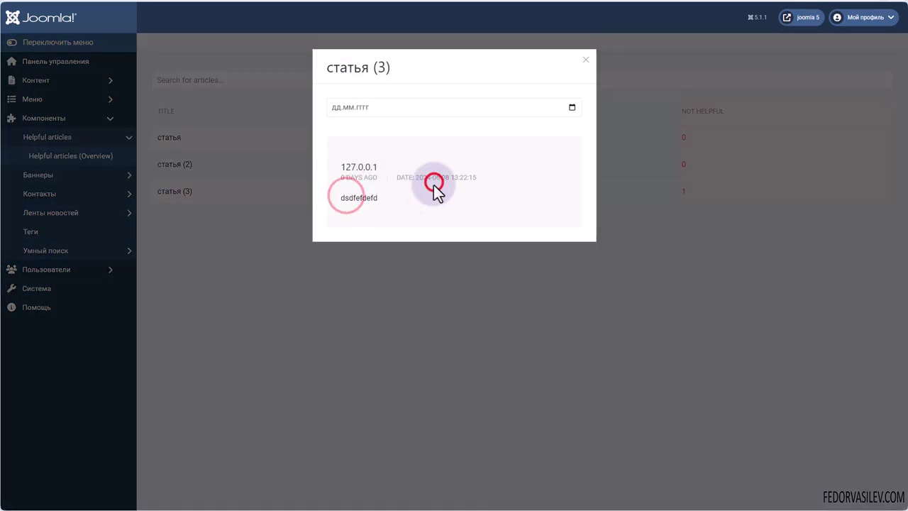
left_click_drag(386, 163, 340, 167)
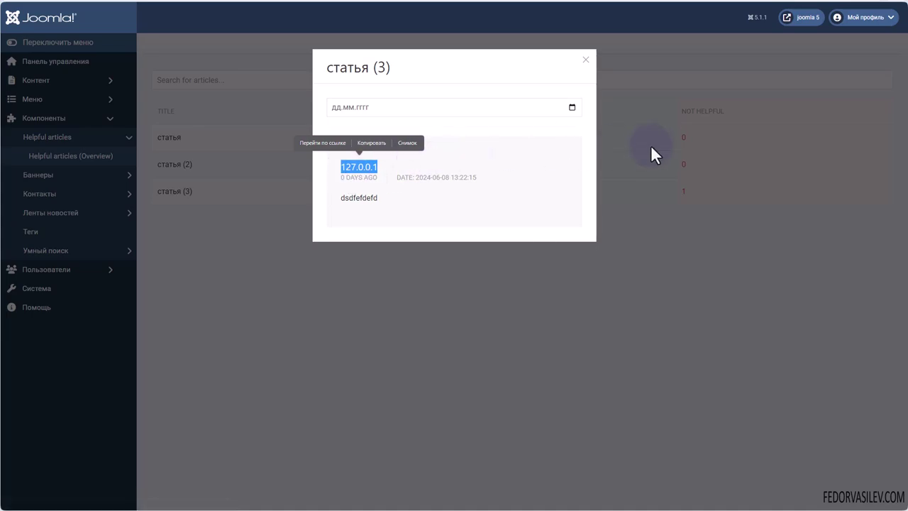
left_click(586, 60)
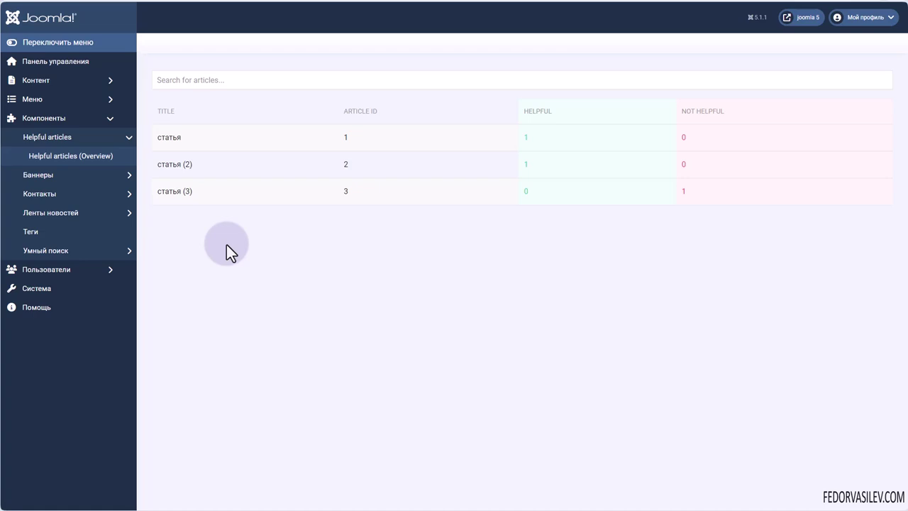
Open the site modules list from the control panel, sort it by ID in descending order and open the DJ-HelpfulArticles module
left_click(176, 79)
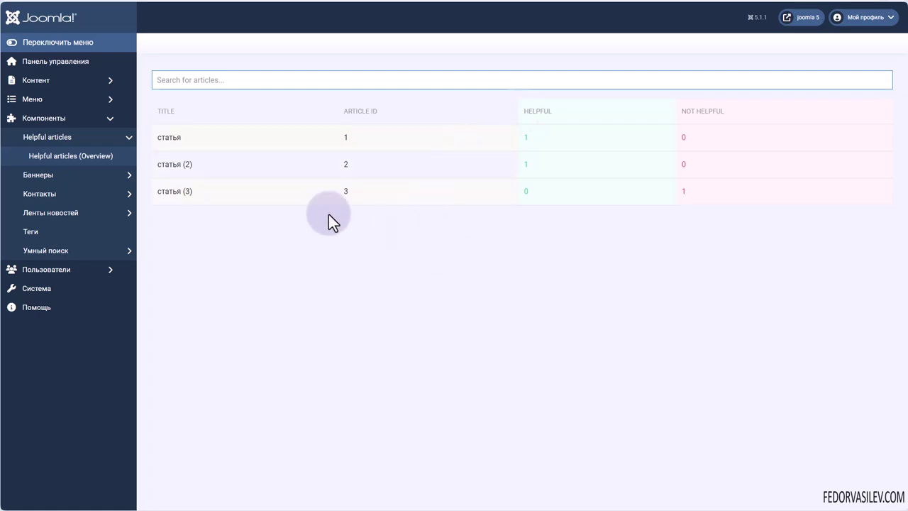
left_click(59, 61)
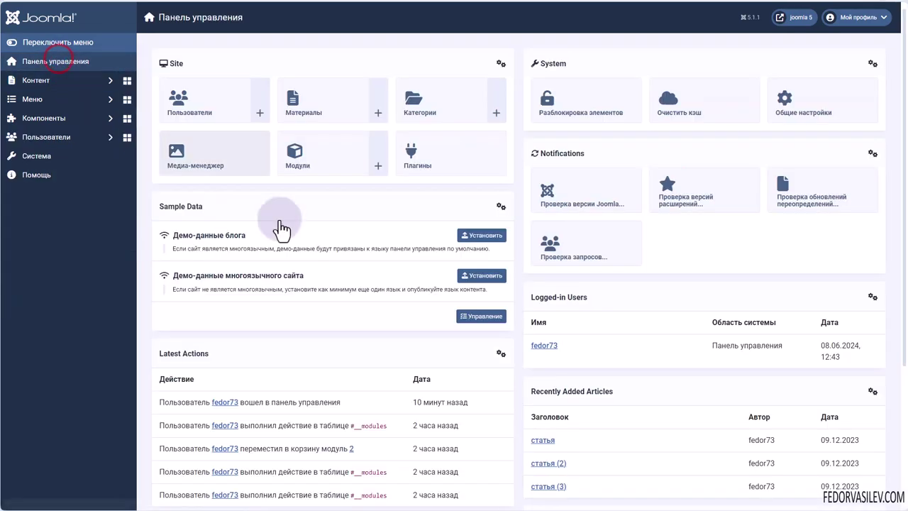
left_click(295, 151)
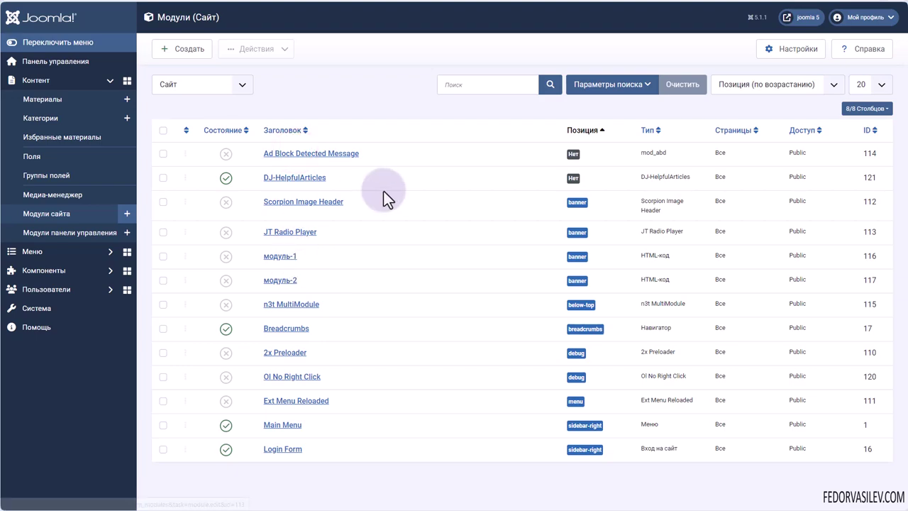
left_click(867, 131)
left_click(867, 130)
left_click_drag(327, 153, 263, 153)
left_click(384, 110)
left_click(298, 153)
Set the DJ-HelpfulArticles module's title display to «Скрыть», leaving its state as published
triple_click(106, 100)
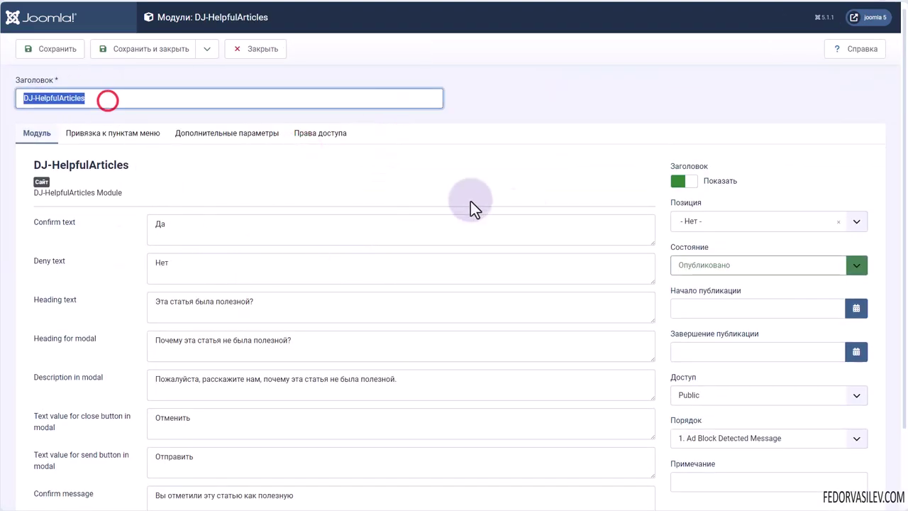
left_click(678, 181)
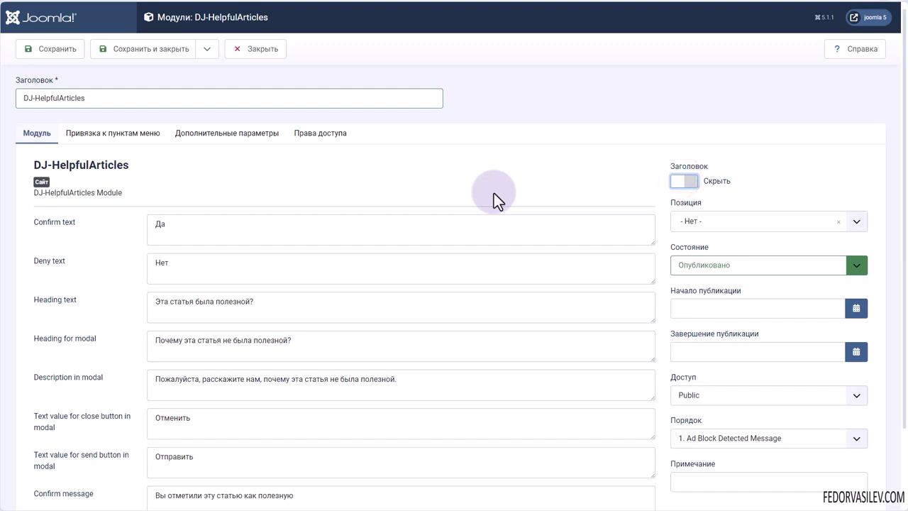
left_click(692, 267)
left_click(692, 273)
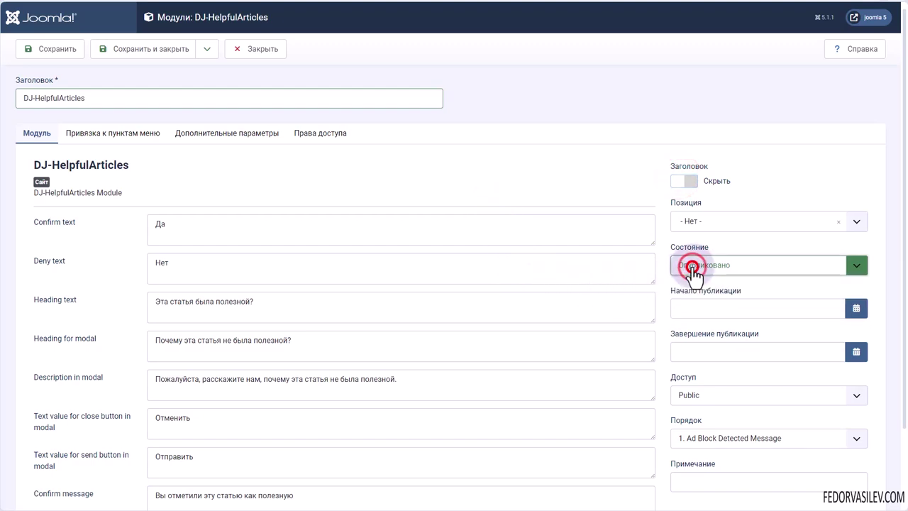
Review the module's answer, heading, feedback window and message texts, and open its menu assignment settings
left_click(201, 224)
left_click(243, 267)
triple_click(305, 310)
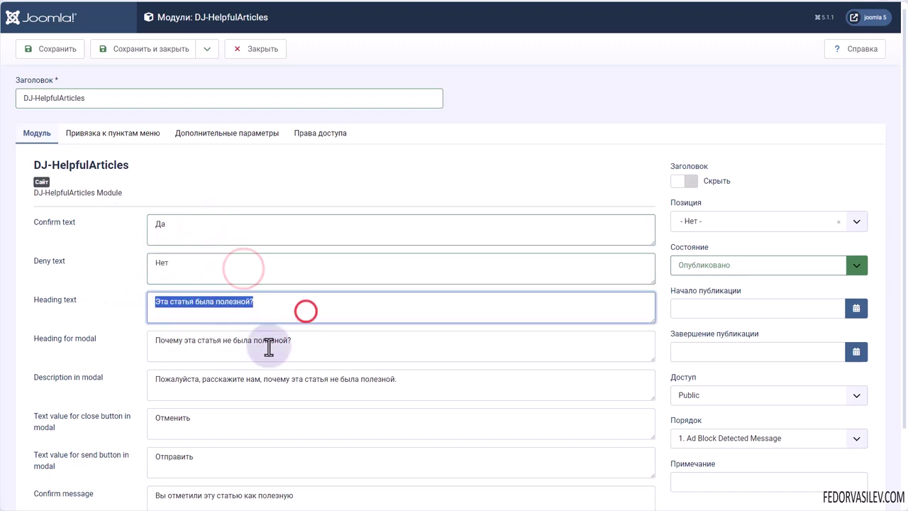
left_click(269, 345)
scroll(347, 336, "down", 2)
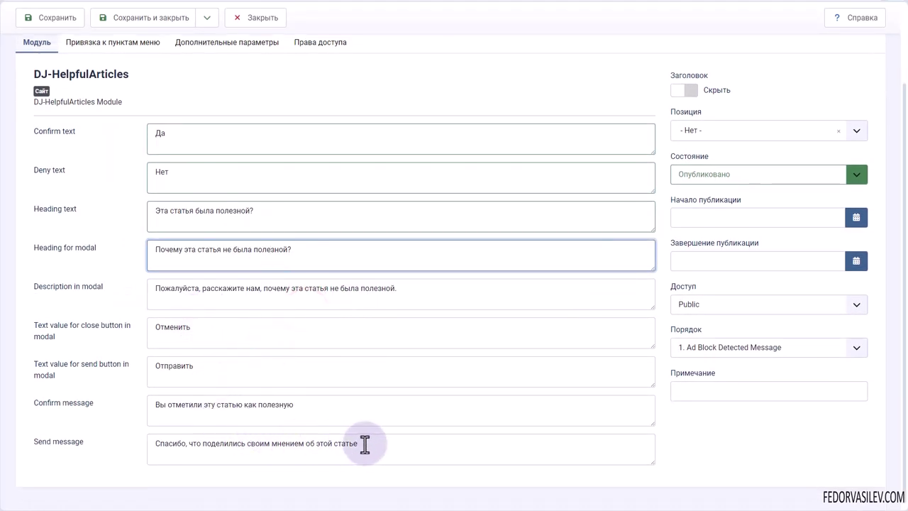
scroll(355, 444, "up", 2)
triple_click(275, 302)
triple_click(305, 346)
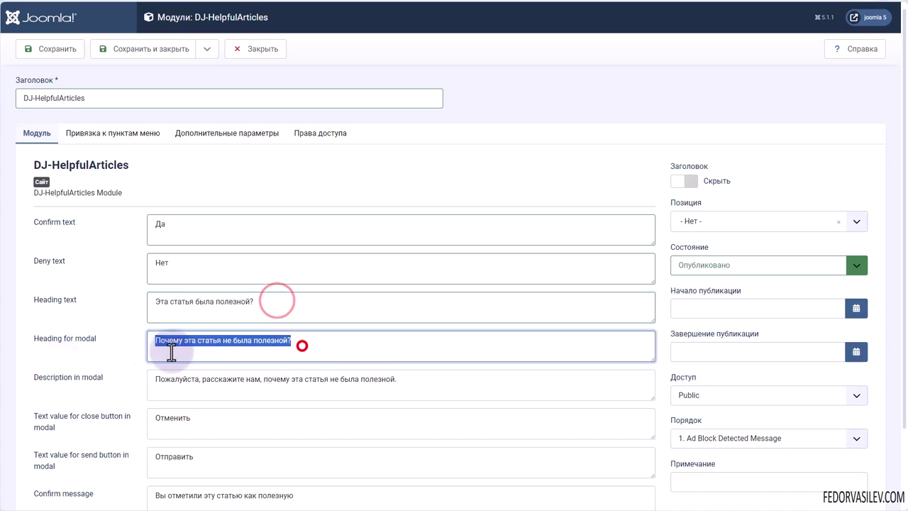
triple_click(394, 379)
scroll(174, 359, "down", 2)
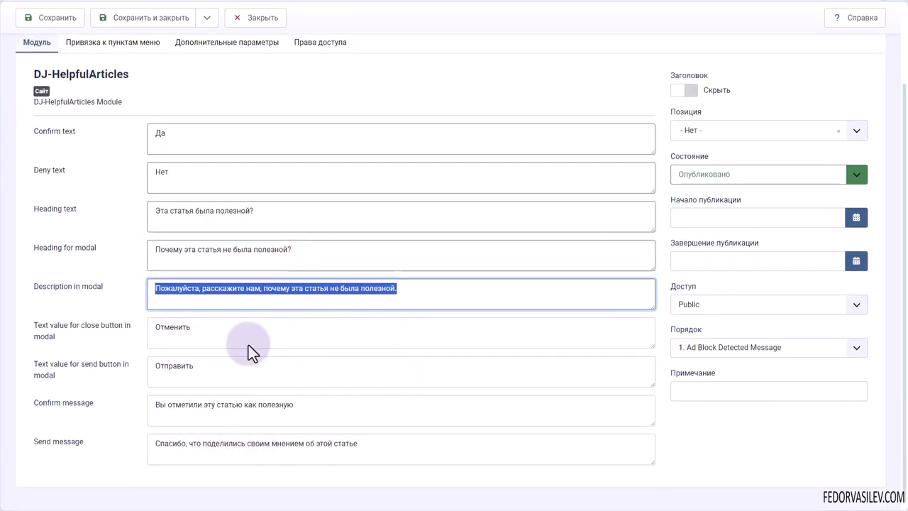
scroll(243, 357, "up", 2)
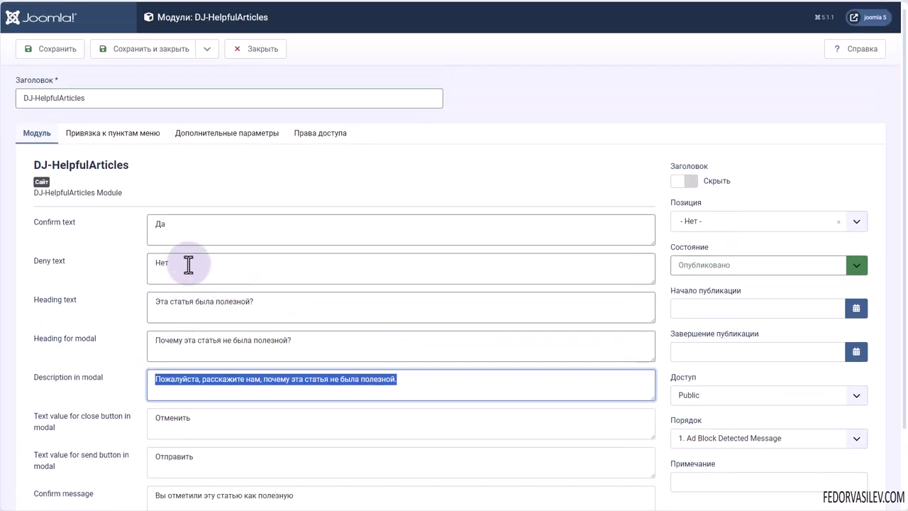
left_click(135, 135)
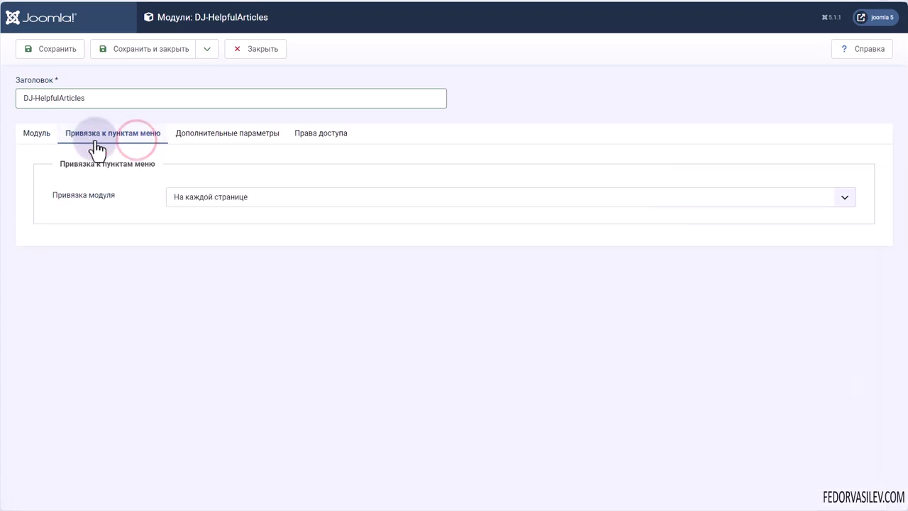
Check the module assignment options for menu items, return to the main module settings and close the module
left_click(186, 202)
left_click(191, 202)
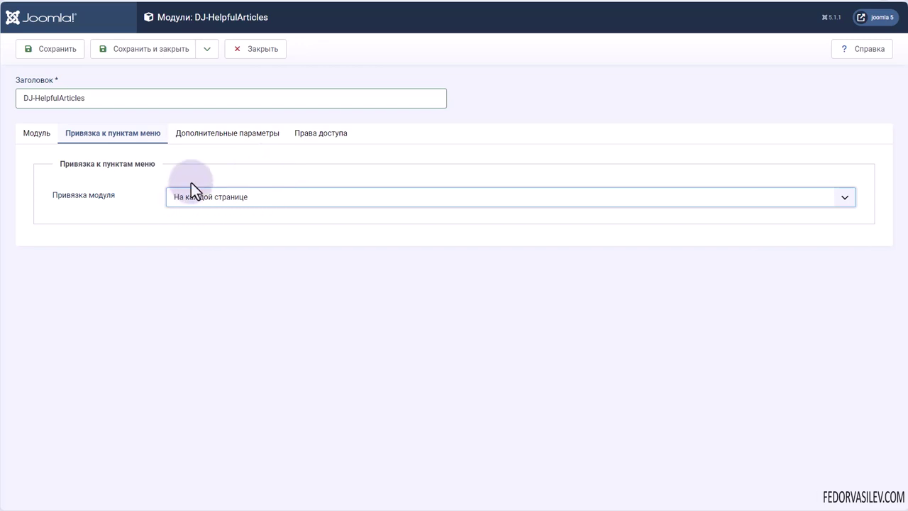
left_click(30, 132)
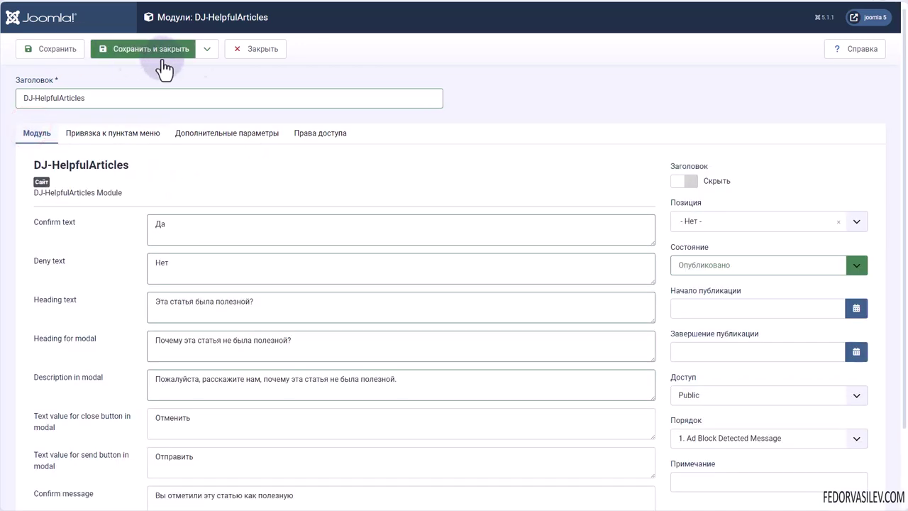
left_click(247, 54)
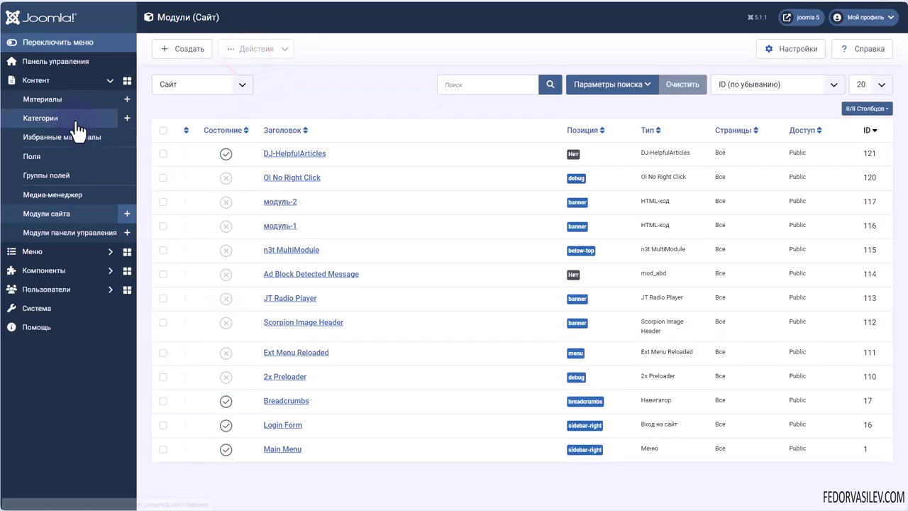
Open «статья (3)» from the articles list and save it as a copy
left_click(44, 85)
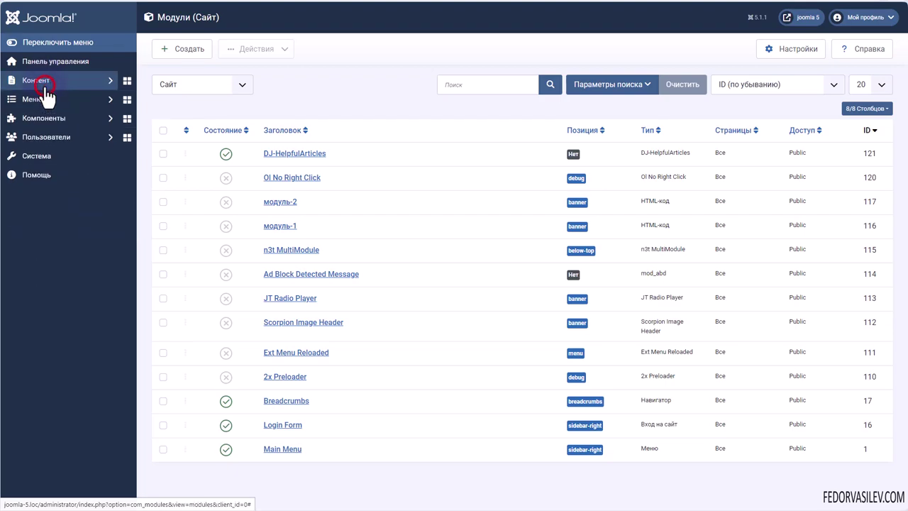
left_click(45, 86)
left_click(44, 99)
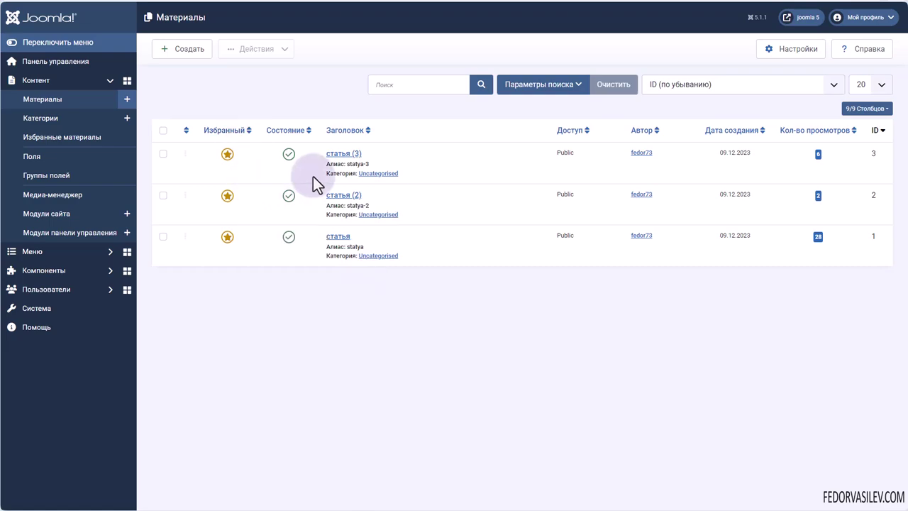
left_click(335, 153)
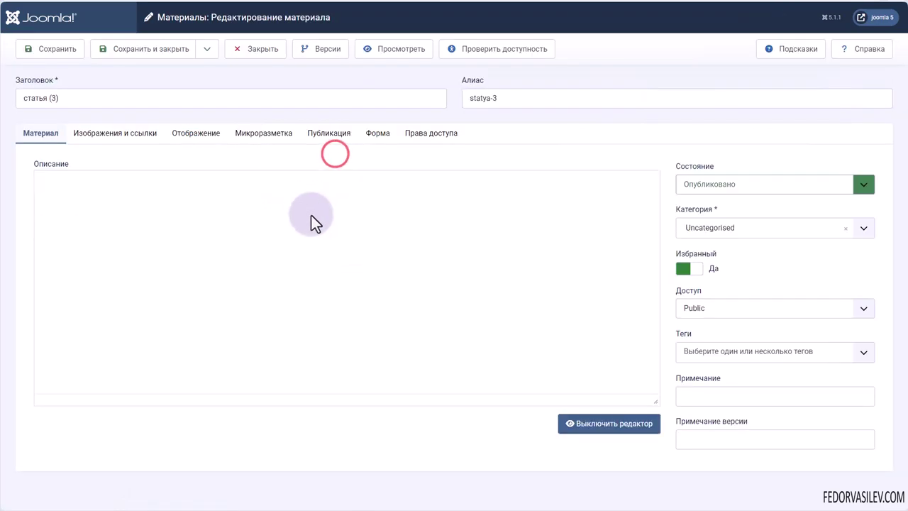
left_click(207, 48)
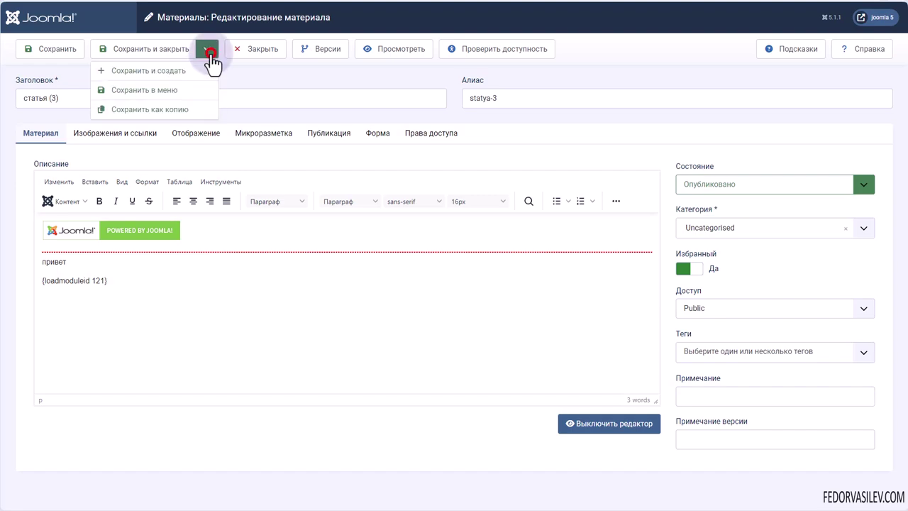
left_click(171, 113)
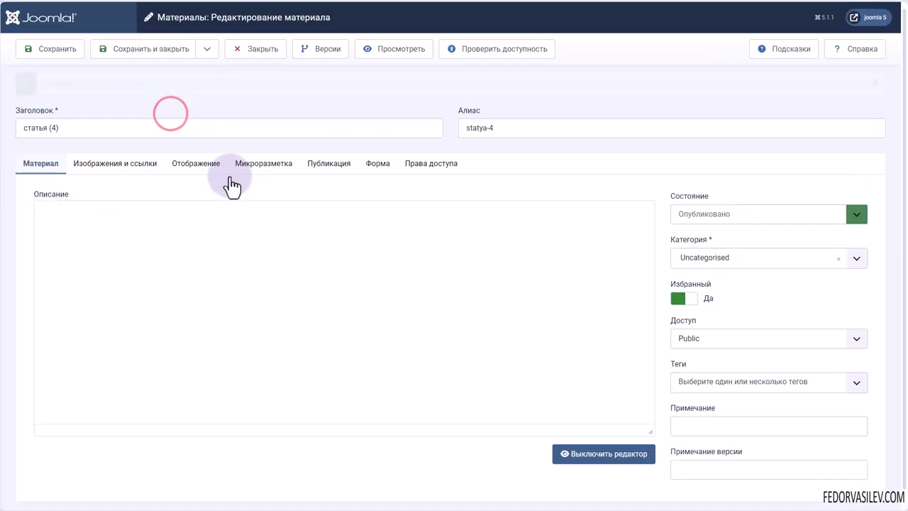
Delete the {loadmoduleid 121} tag below «привет» in the description of «статья (4)»
left_click_drag(114, 317, 28, 343)
key("BackSpace")
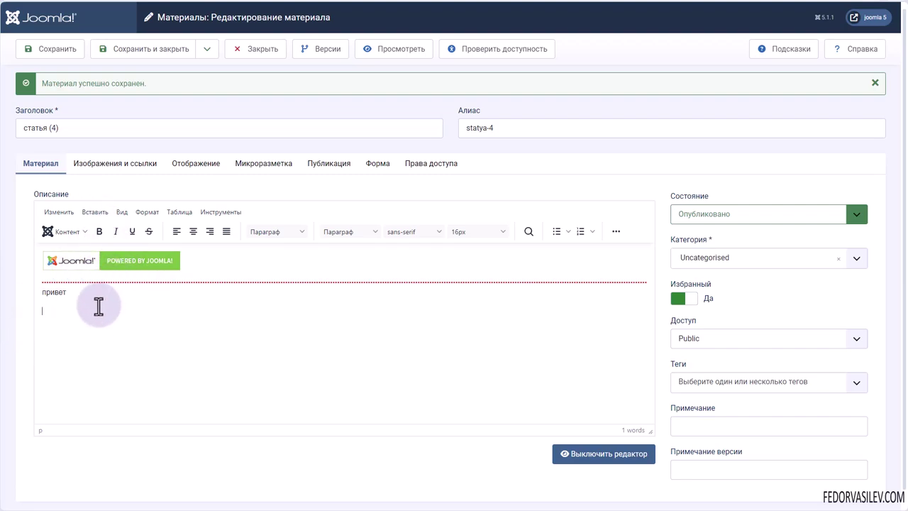
left_click(50, 309)
Insert the DJ-HelpfulArticles module below «привет», filtering the module list to «Опубликовано»
left_click(84, 236)
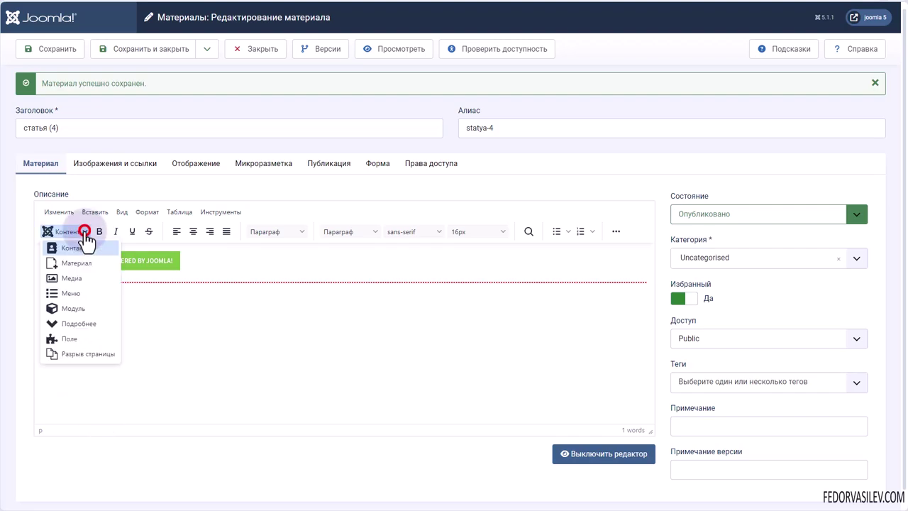
left_click(83, 310)
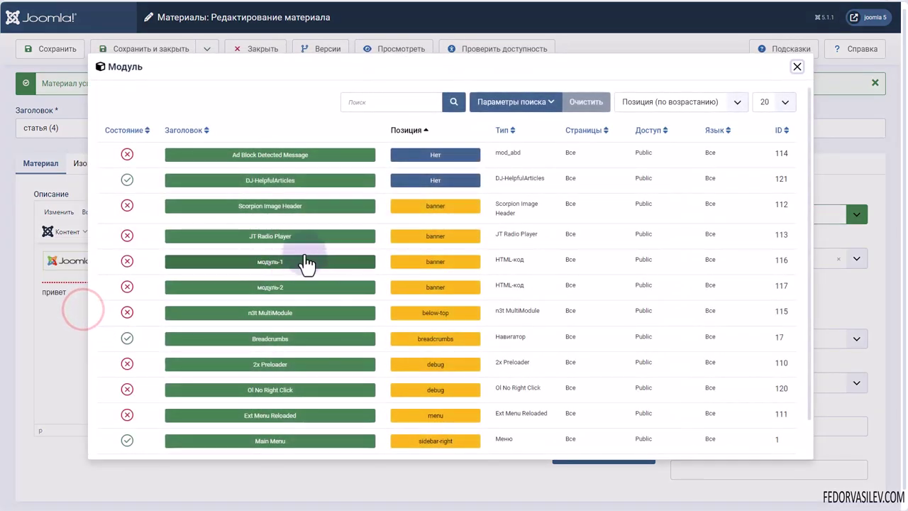
left_click(516, 102)
left_click(198, 134)
left_click(159, 178)
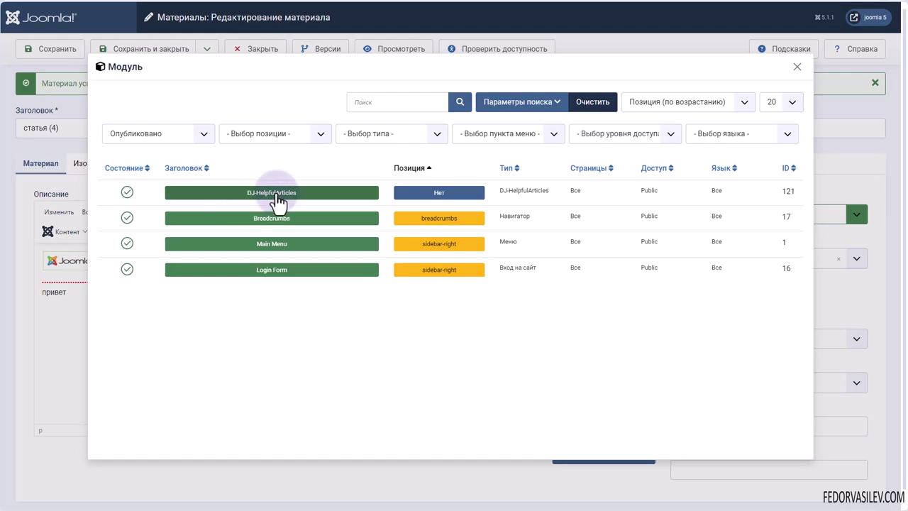
left_click(273, 193)
Examine the inserted {loadmoduleid 121} tag in the article's description
left_click_drag(146, 319, 55, 354)
left_click(85, 329)
triple_click(115, 310)
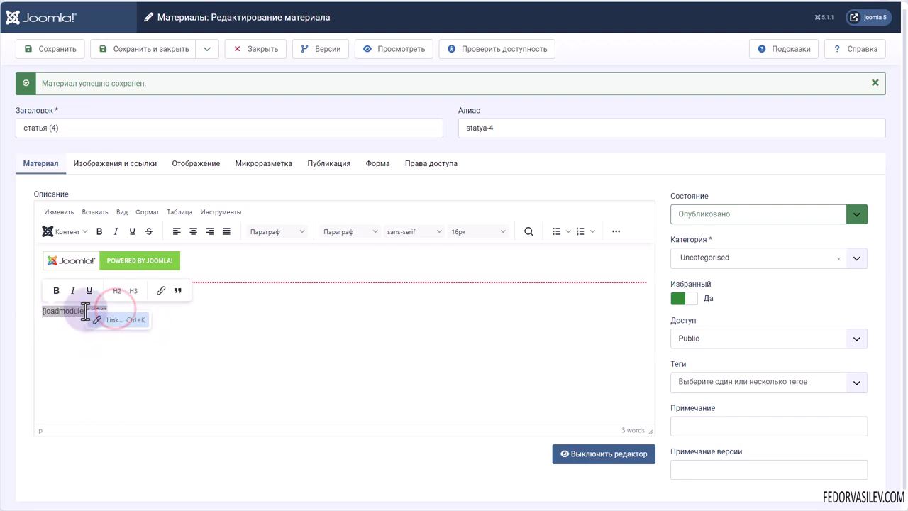
left_click(201, 363)
key("shift+Home")
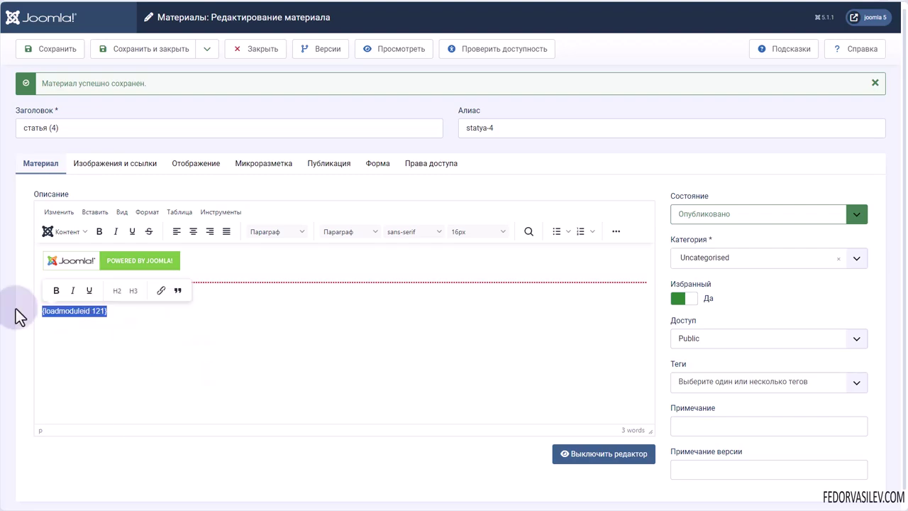
left_click(128, 341)
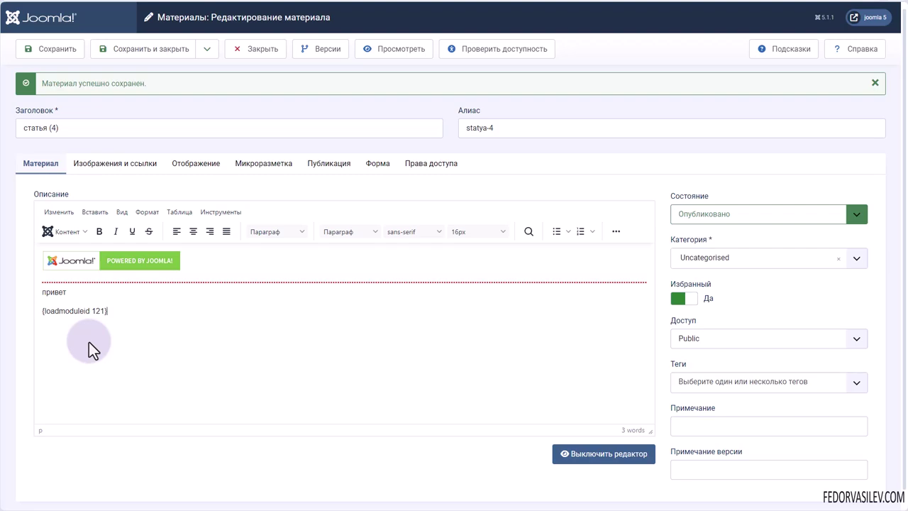
left_click_drag(119, 310, 39, 316)
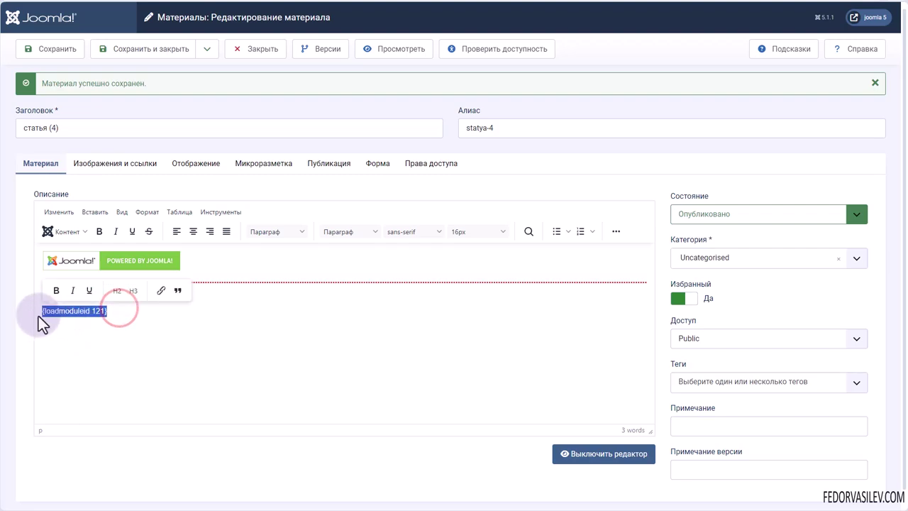
left_click(95, 344)
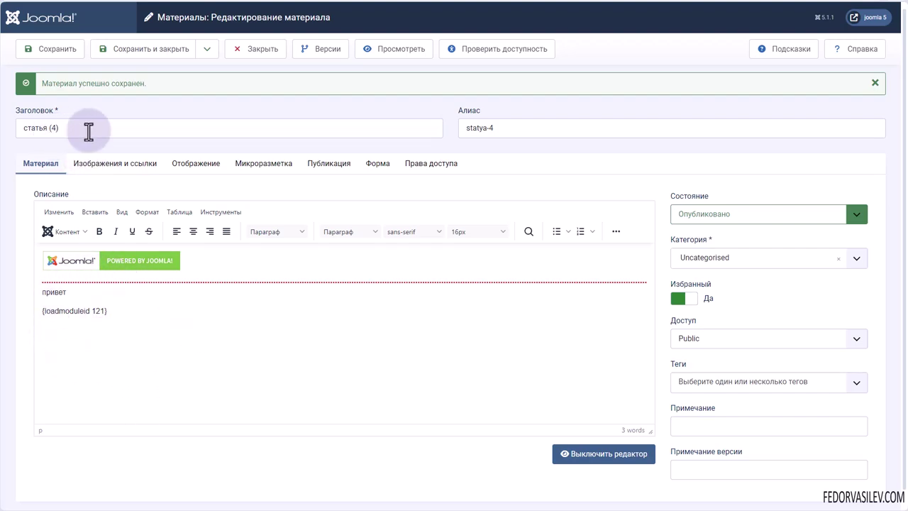
Save and close the article, and open «статья (4)» from the «о нас» page on the site
left_click(132, 48)
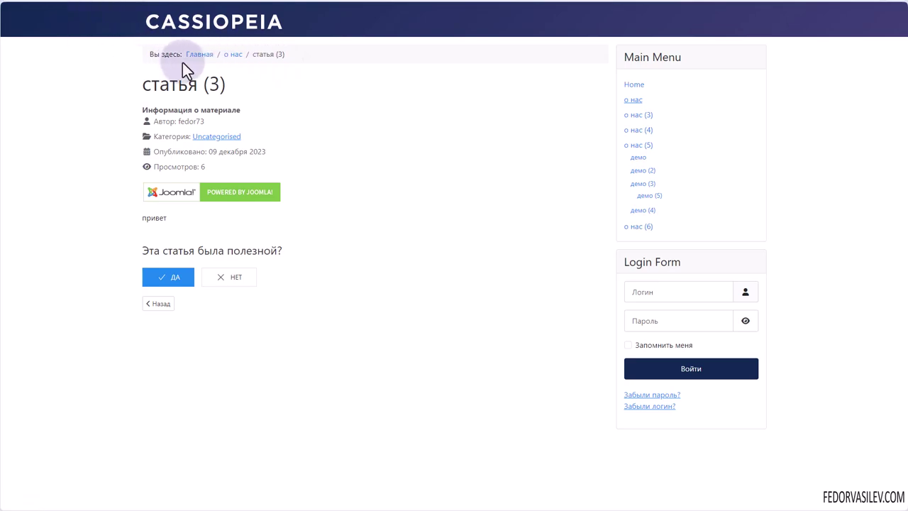
left_click(233, 54)
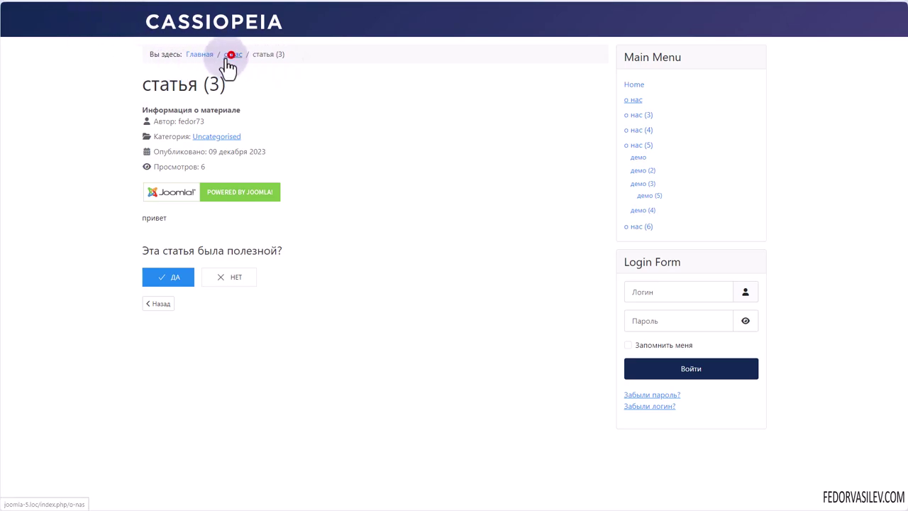
scroll(79, 104, "down", 3)
left_click(165, 356)
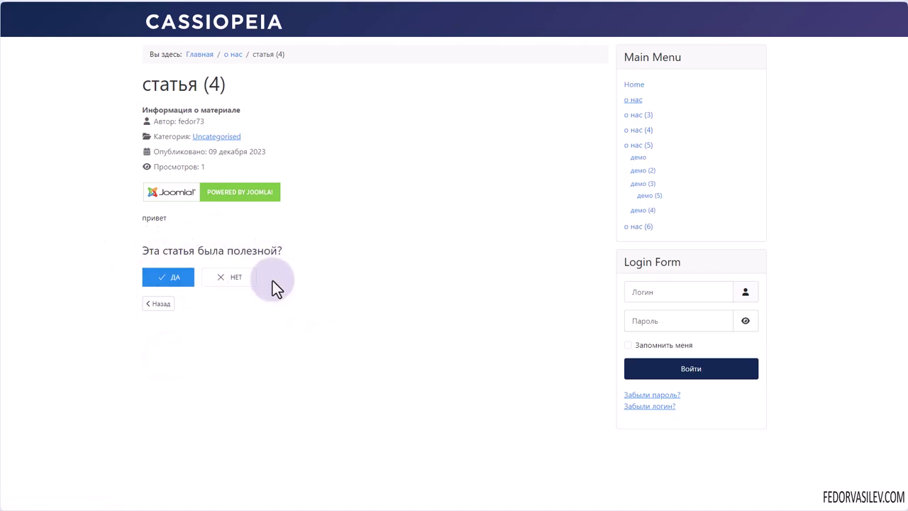
Rate «статья (4)» as not helpful with the comment «статья не понравилась!», submit it and close the feedback window
left_click(233, 277)
left_click(354, 147)
type("статья не понравилась!")
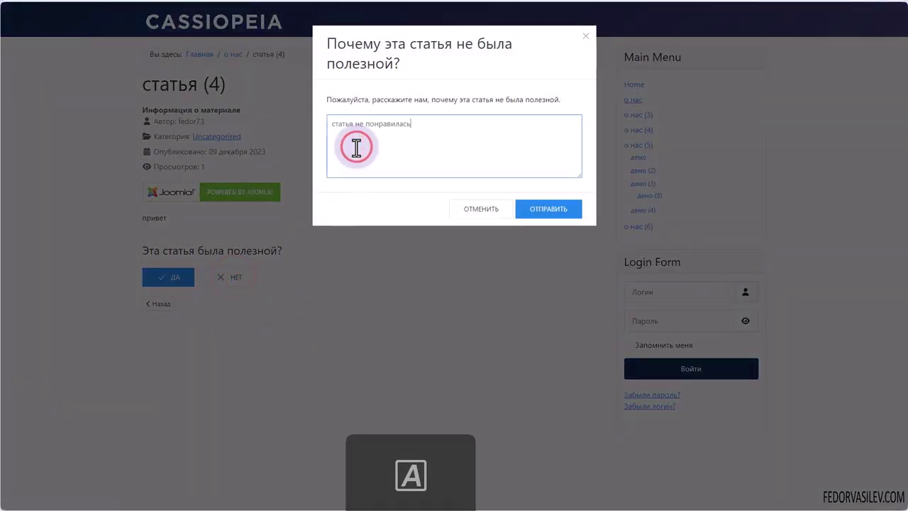
left_click(543, 207)
left_click(585, 36)
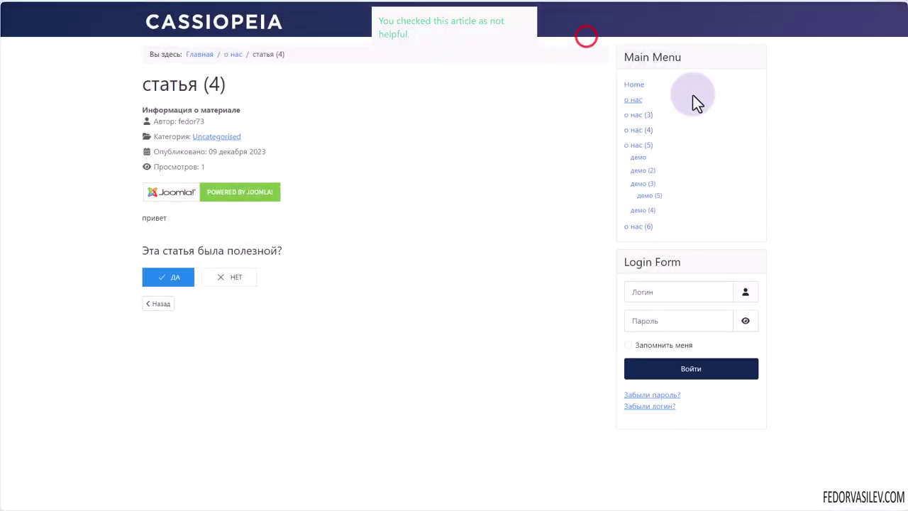
Return to the administration area and open the Helpful articles overview
left_click(623, 8)
left_click(57, 270)
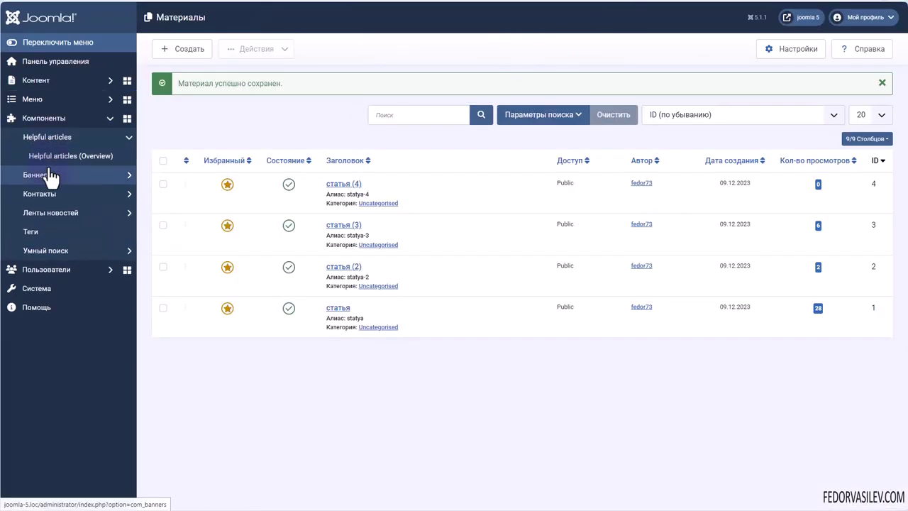
left_click(53, 156)
Examine the not-helpful count and the comment recorded for «статья (4)», and close the details window
left_click_drag(193, 219, 172, 219)
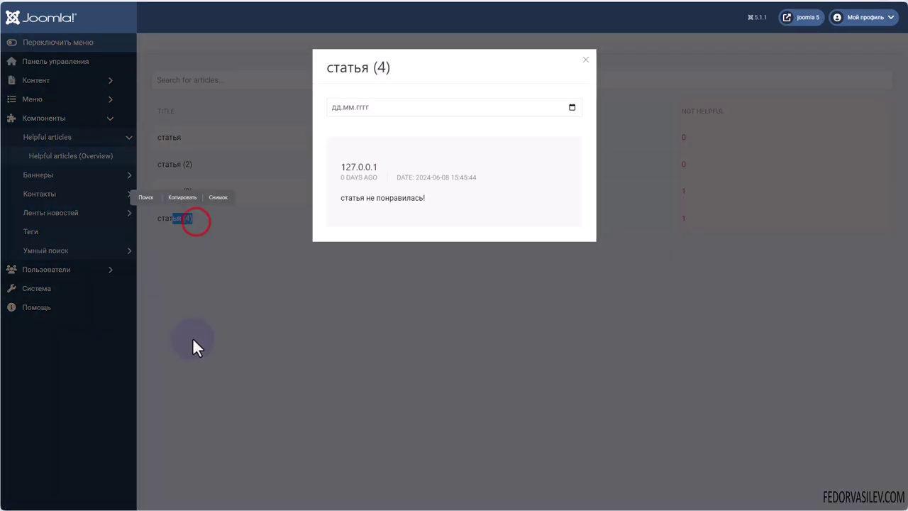
left_click(585, 60)
double_click(687, 216)
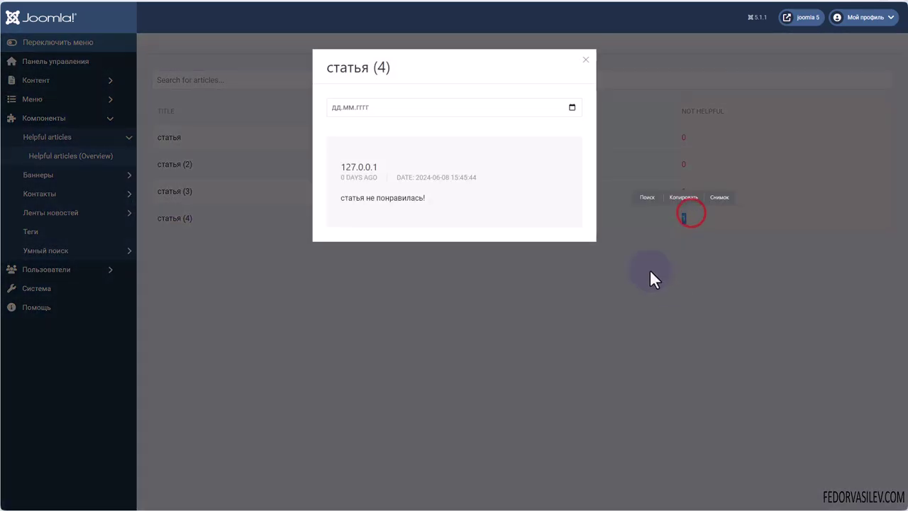
left_click_drag(343, 200, 425, 198)
left_click(454, 210)
left_click(585, 60)
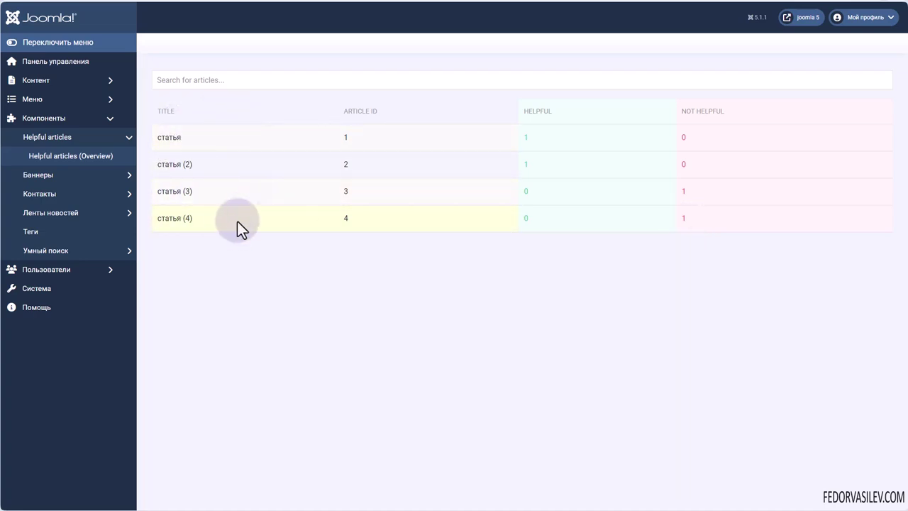
Return to «статья (4)» on the site and review the «Эта статья была полезной?» question
left_click(173, 138)
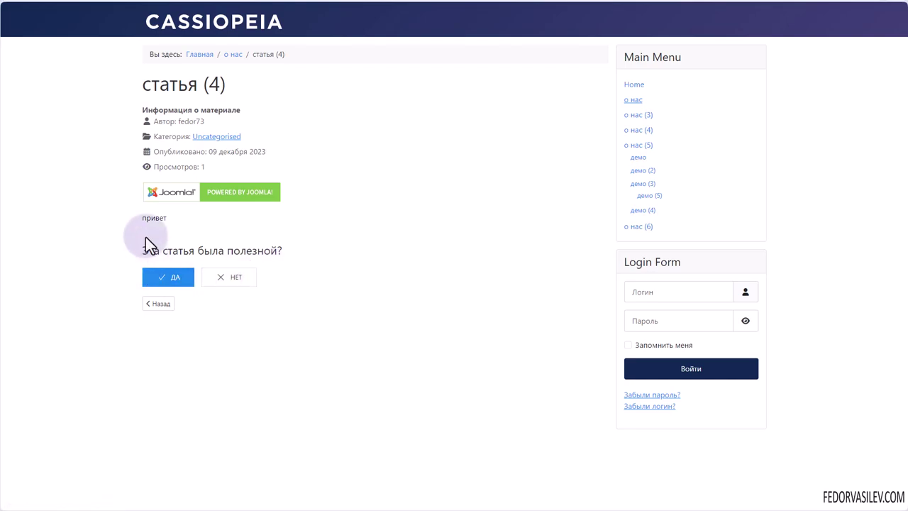
left_click_drag(149, 251, 281, 250)
left_click(288, 296)
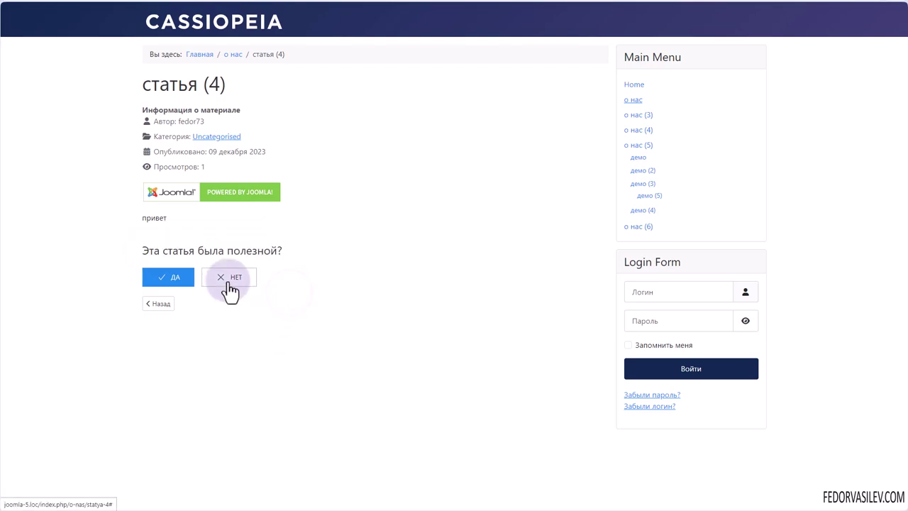